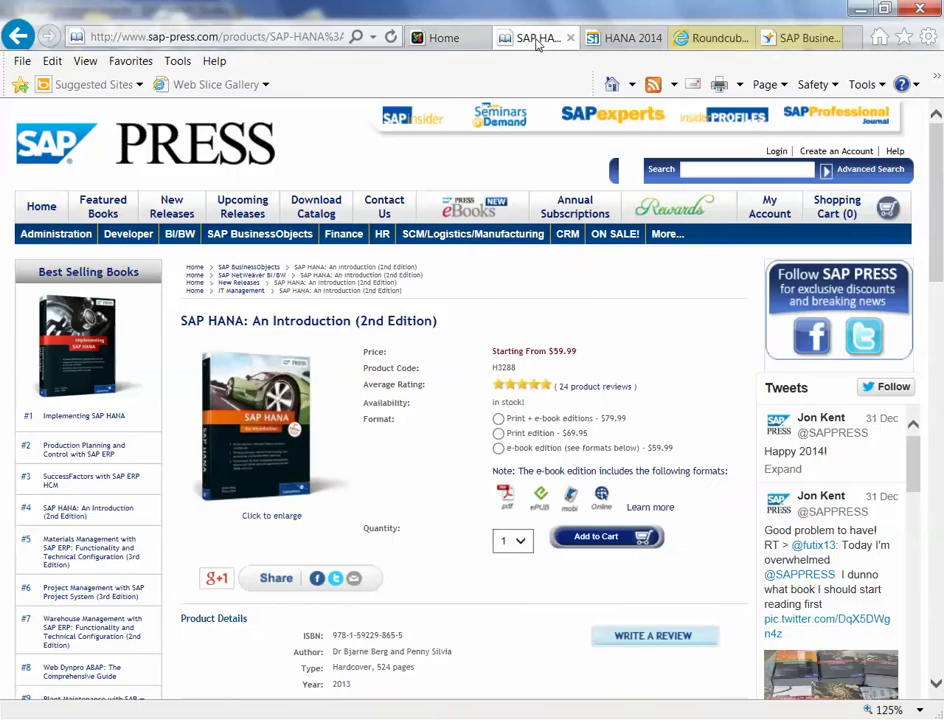
# - In SAP HANA Studio, open a data preview of the SALES_20_LL table from the HANA_018 schema's tables
pyautogui.moveTo(254, 428)
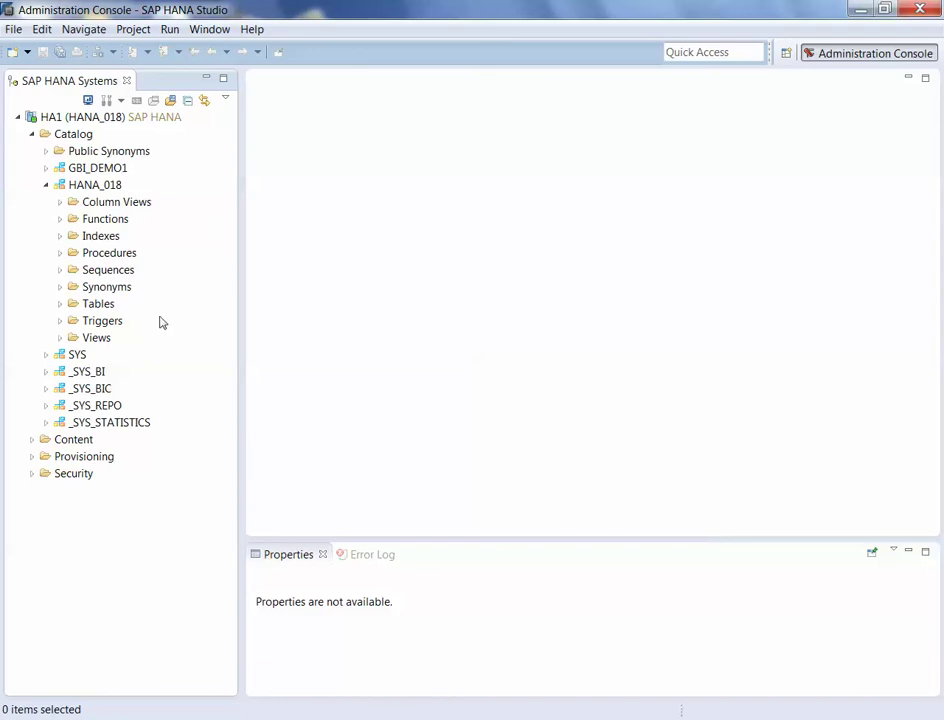
pyautogui.click(59, 305)
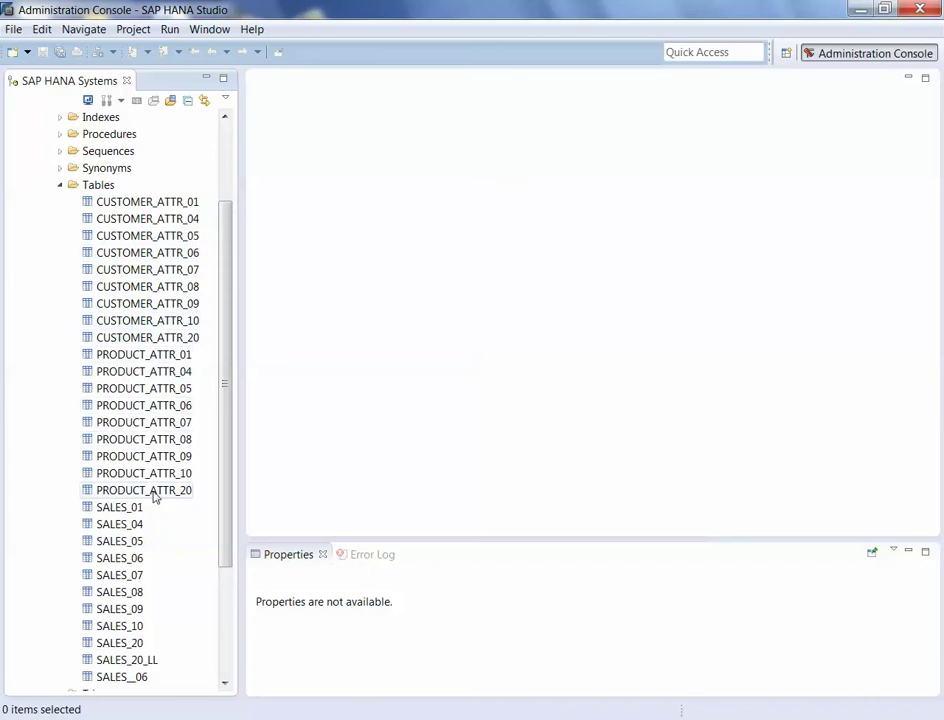
pyautogui.moveTo(223, 464); pyautogui.dragTo(230, 516)
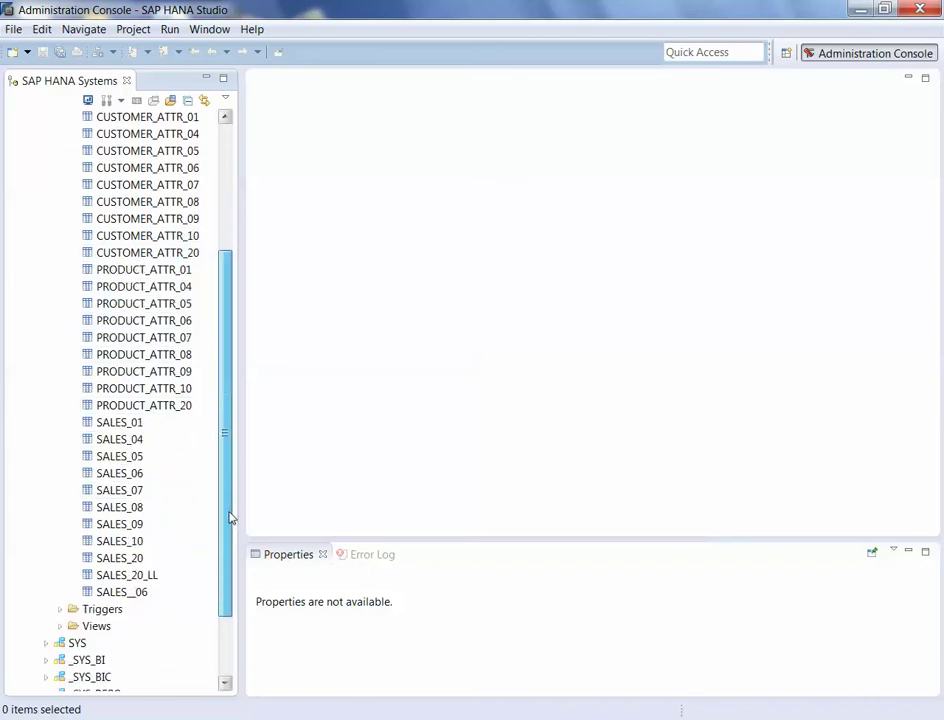
pyautogui.click(104, 580)
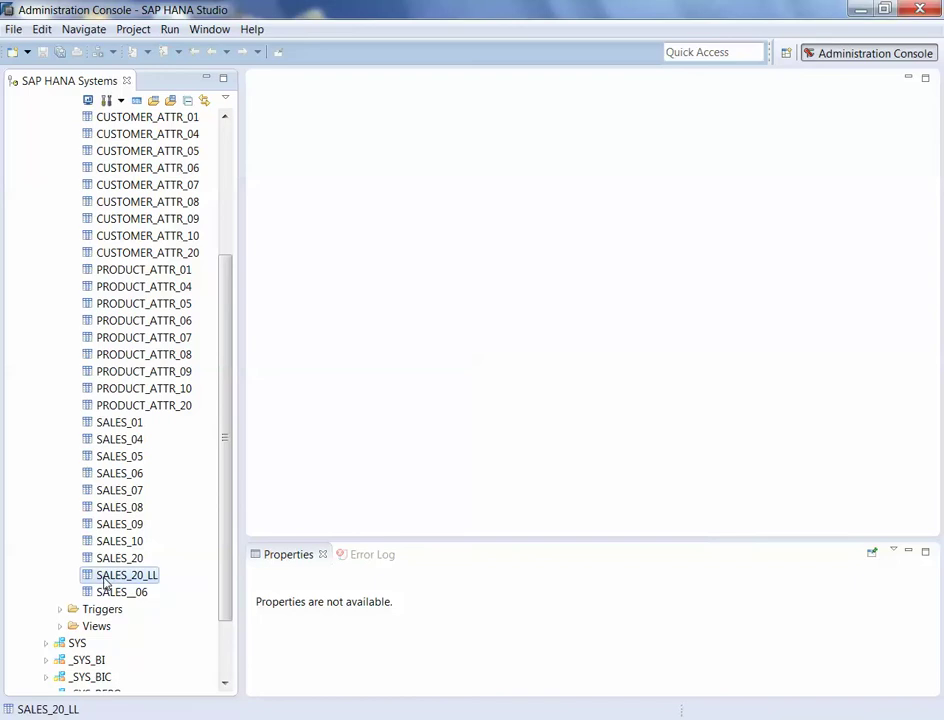
pyautogui.rightClick(104, 580)
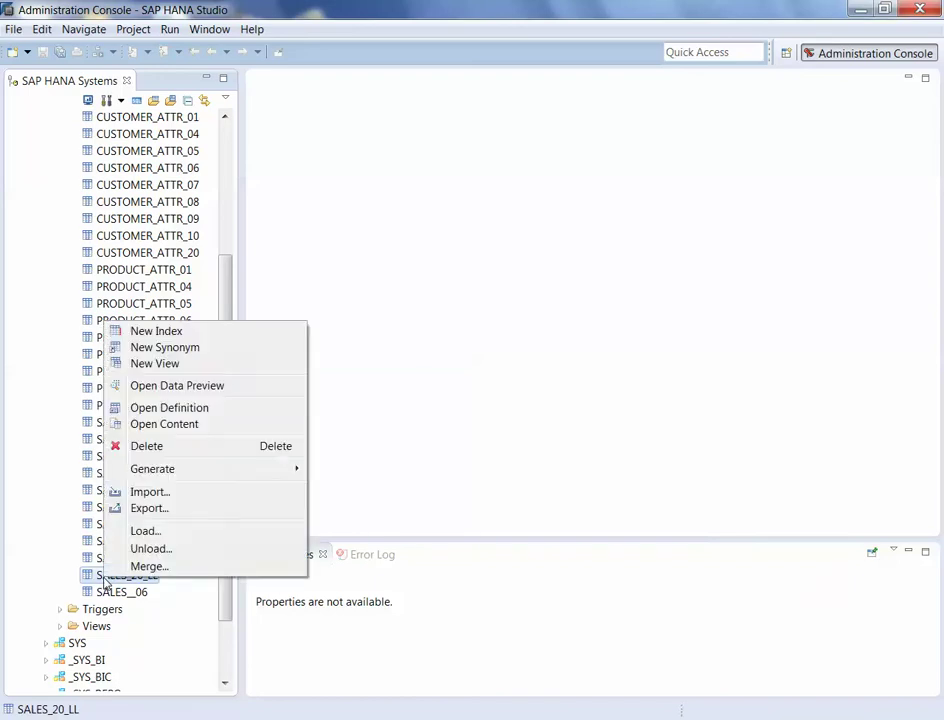
pyautogui.click(212, 388)
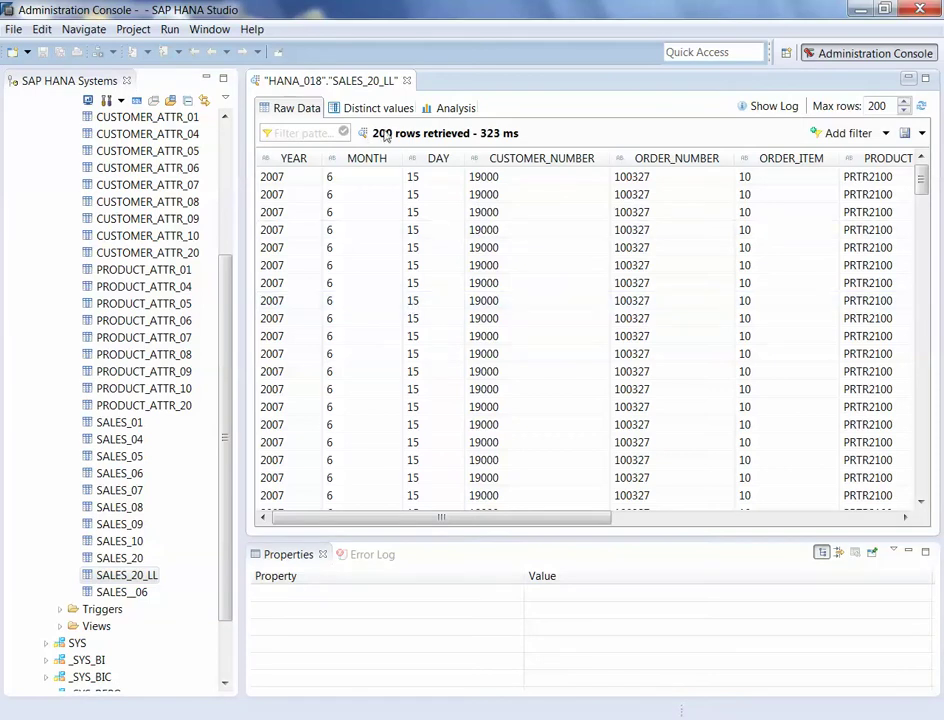
# - Analyze the previewed sales data by charting ORDER_NUMBER on the values axis and check its aggregation options
pyautogui.click(454, 109)
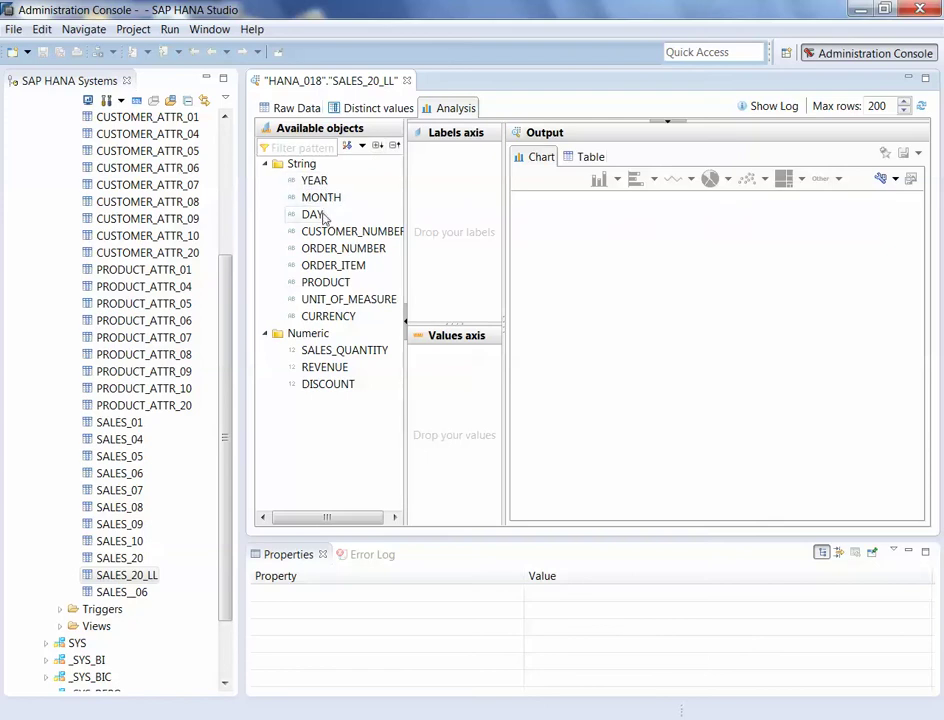
pyautogui.moveTo(380, 254)
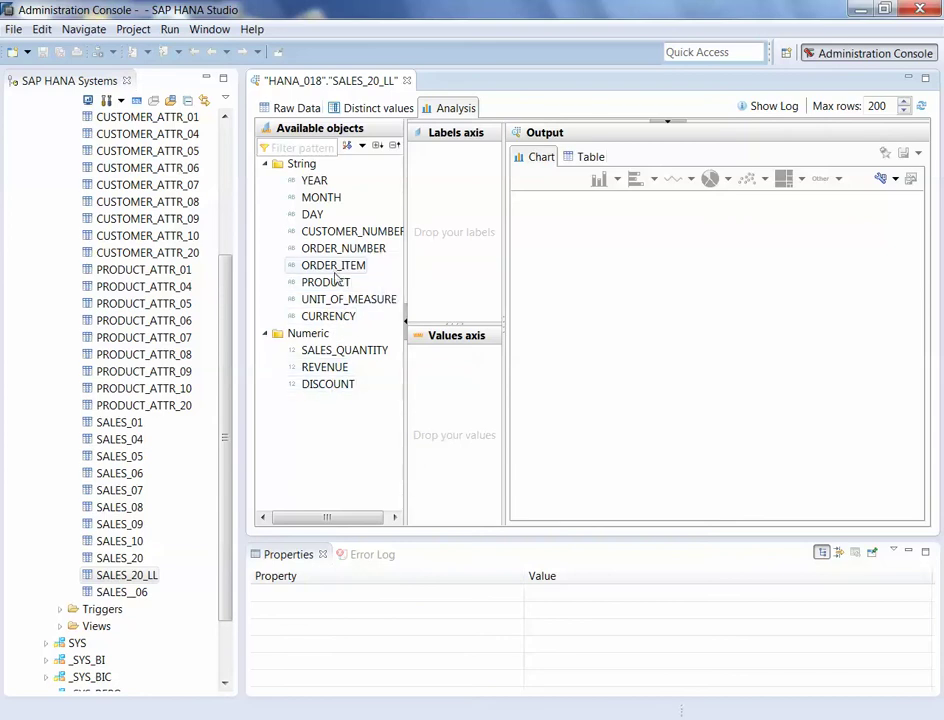
pyautogui.moveTo(332, 252); pyautogui.dragTo(457, 369)
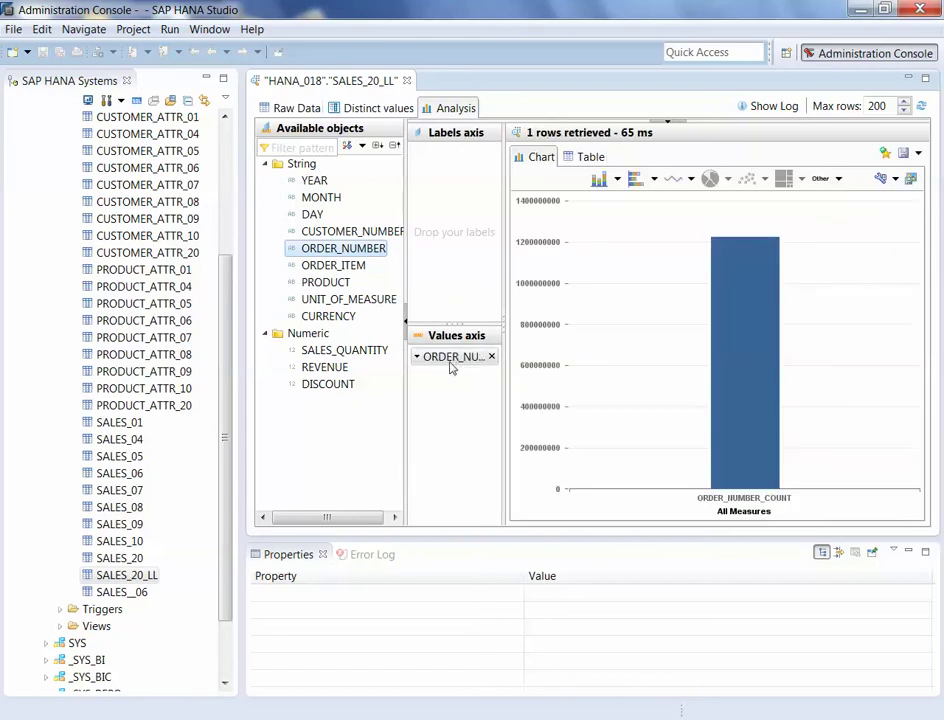
pyautogui.click(433, 358)
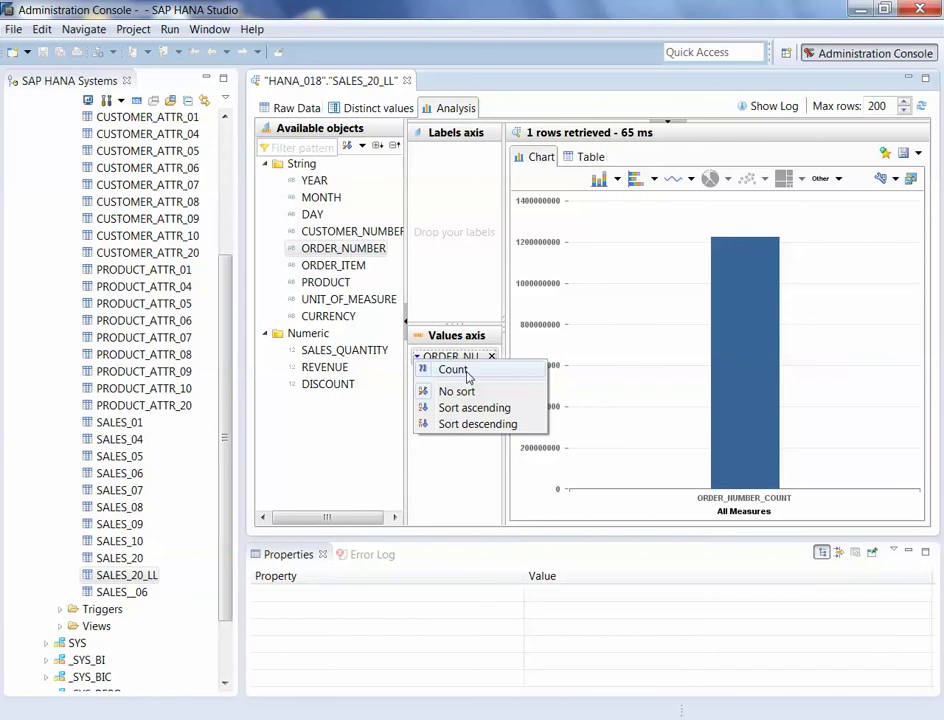
pyautogui.click(457, 465)
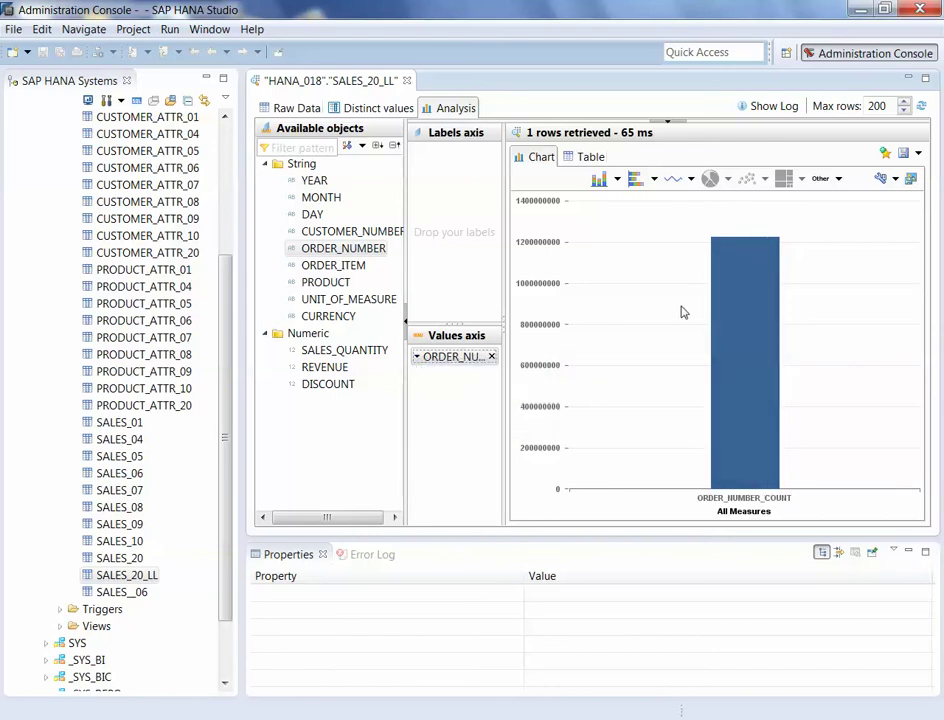
pyautogui.moveTo(747, 250)
# - Collapse the HANA_018 schema and expand the HANA-Course-018 package under Content to reach the gbi-student-20 views
pyautogui.click(226, 405)
pyautogui.scroll(3, 228, 405)
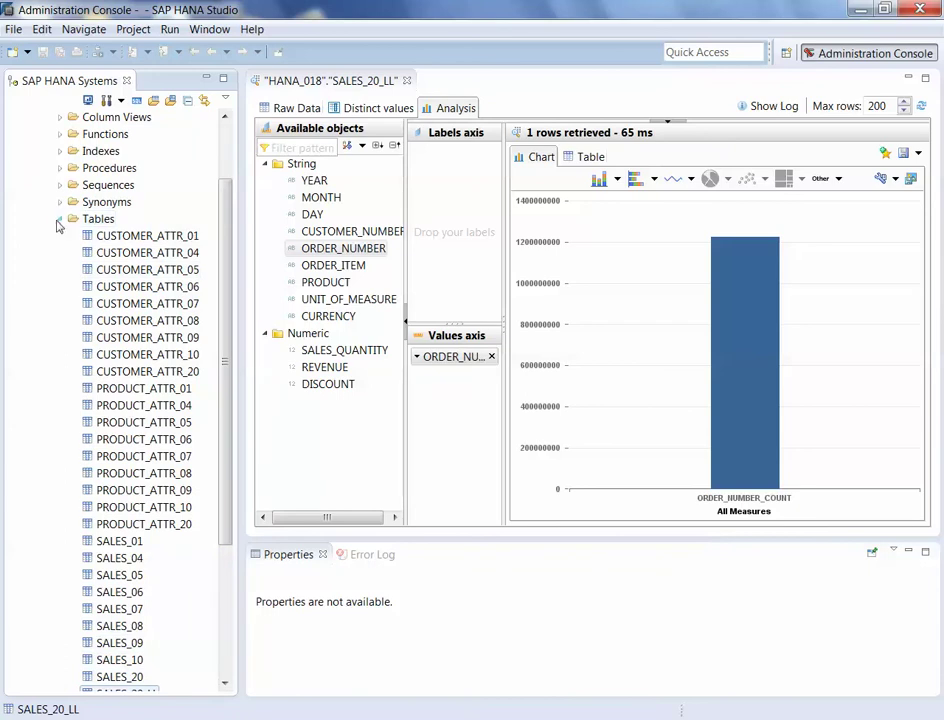
pyautogui.click(60, 220)
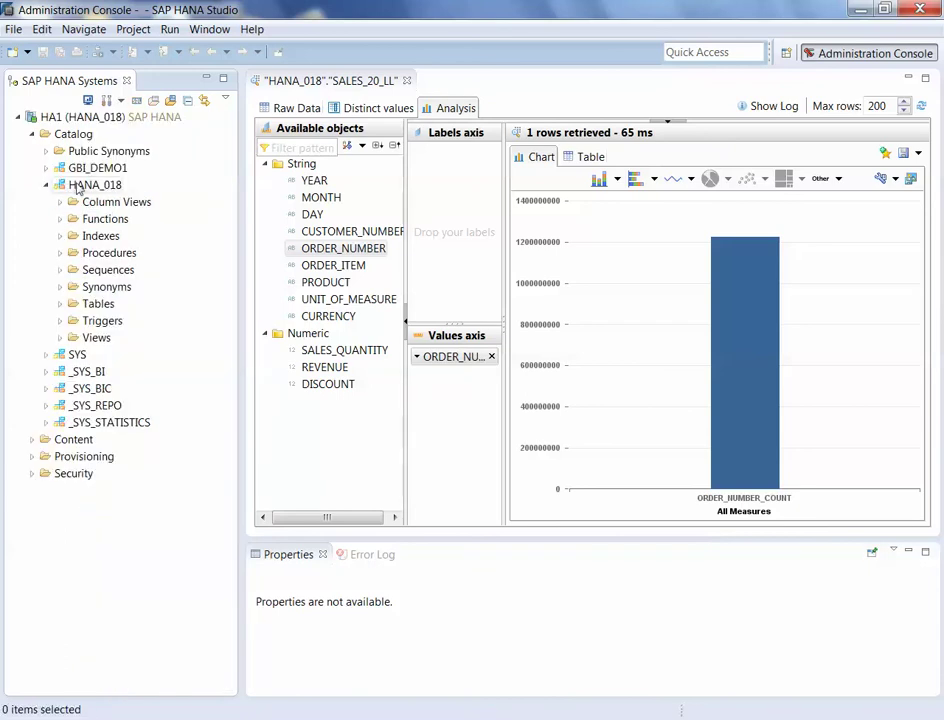
pyautogui.click(46, 187)
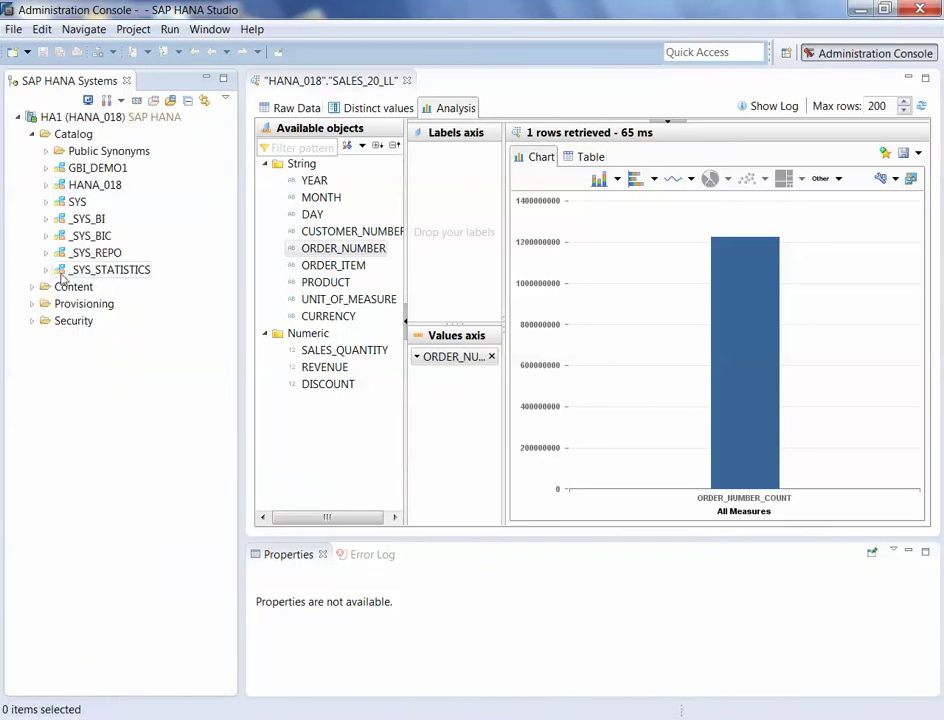
pyautogui.click(32, 287)
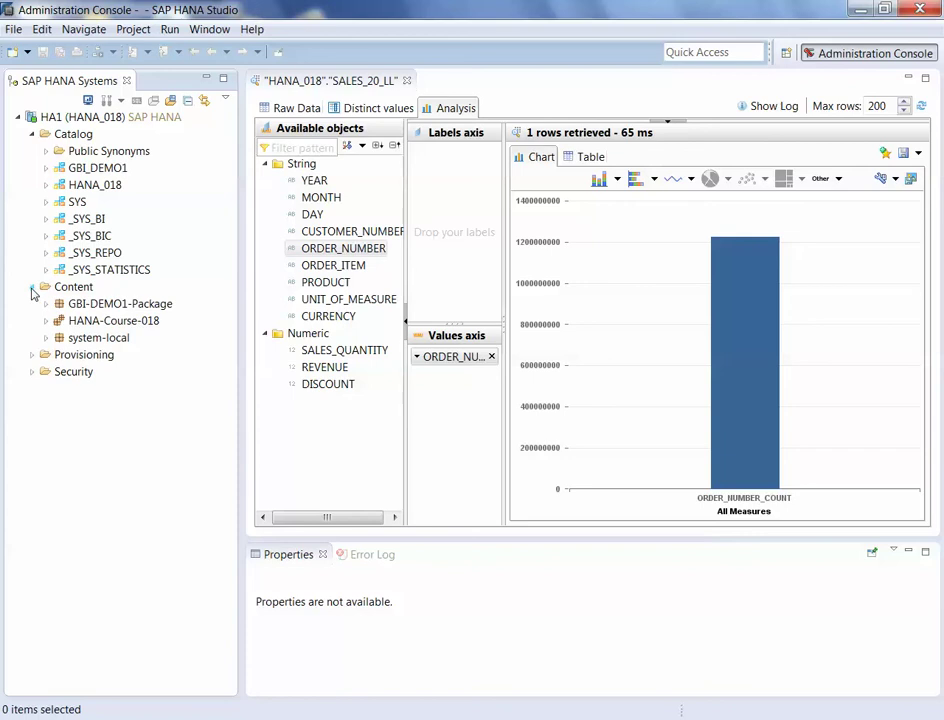
pyautogui.click(46, 320)
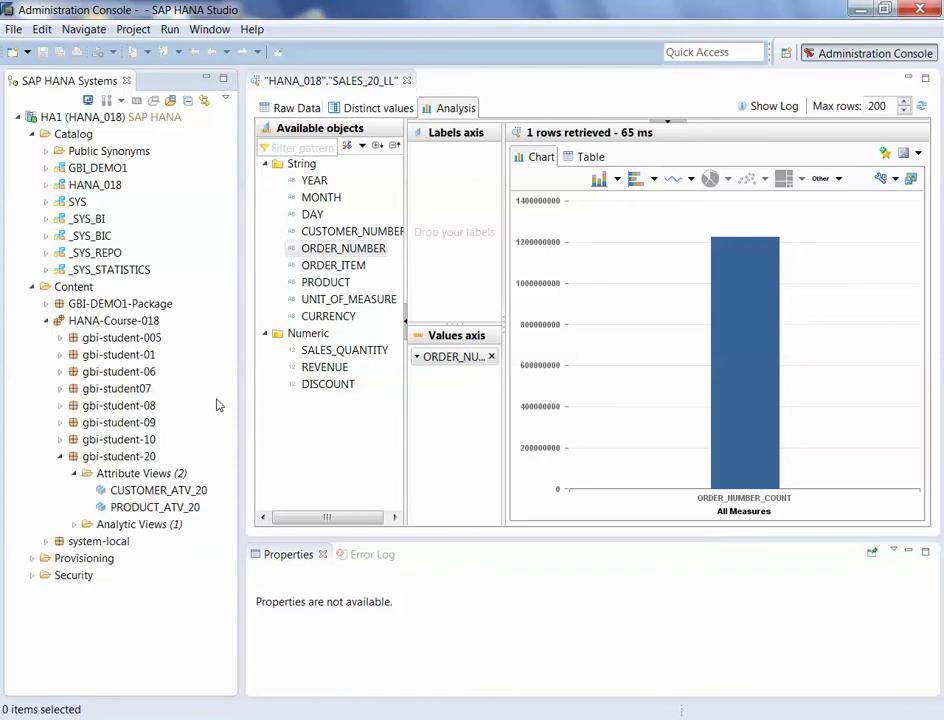
# - Open the PRODUCT_ATV_20 attribute view from gbi-student-20 and display its Data Foundation
pyautogui.click(152, 508)
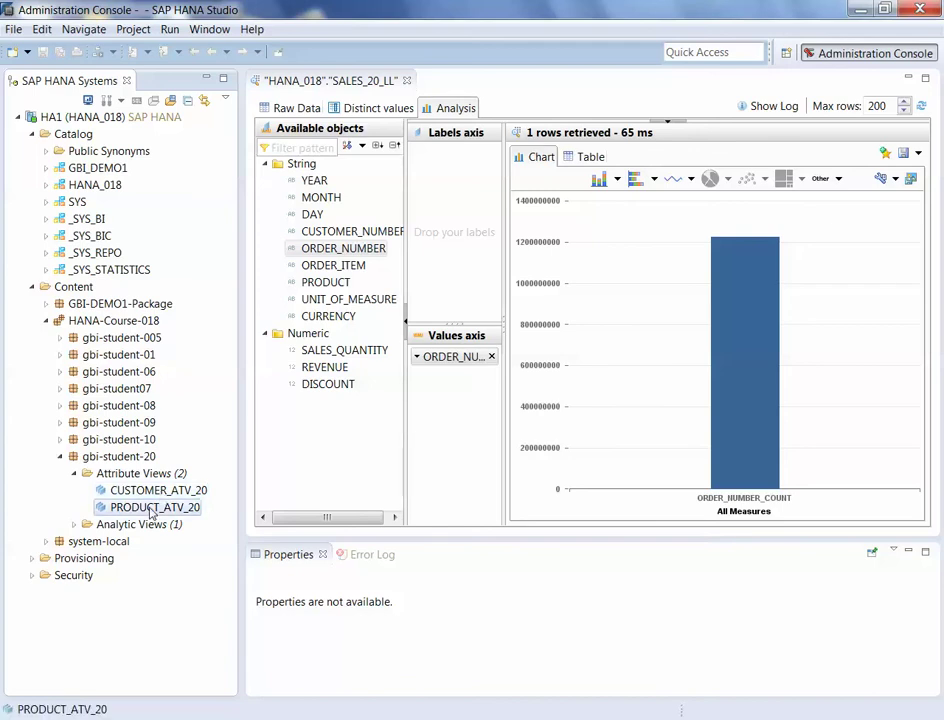
pyautogui.click(148, 507)
pyautogui.doubleClick(148, 507)
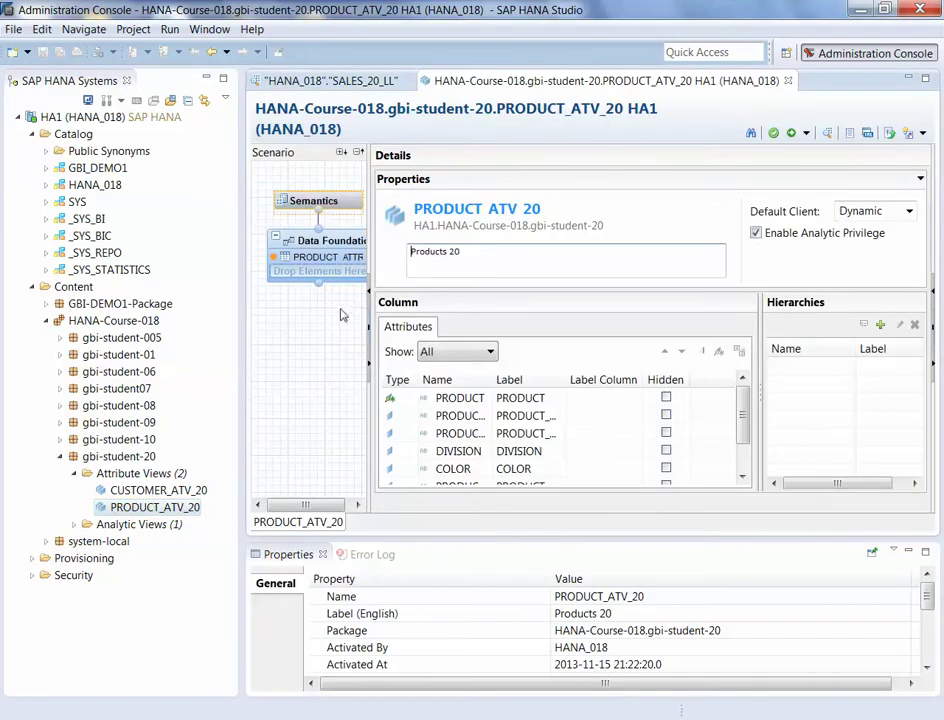
pyautogui.click(332, 242)
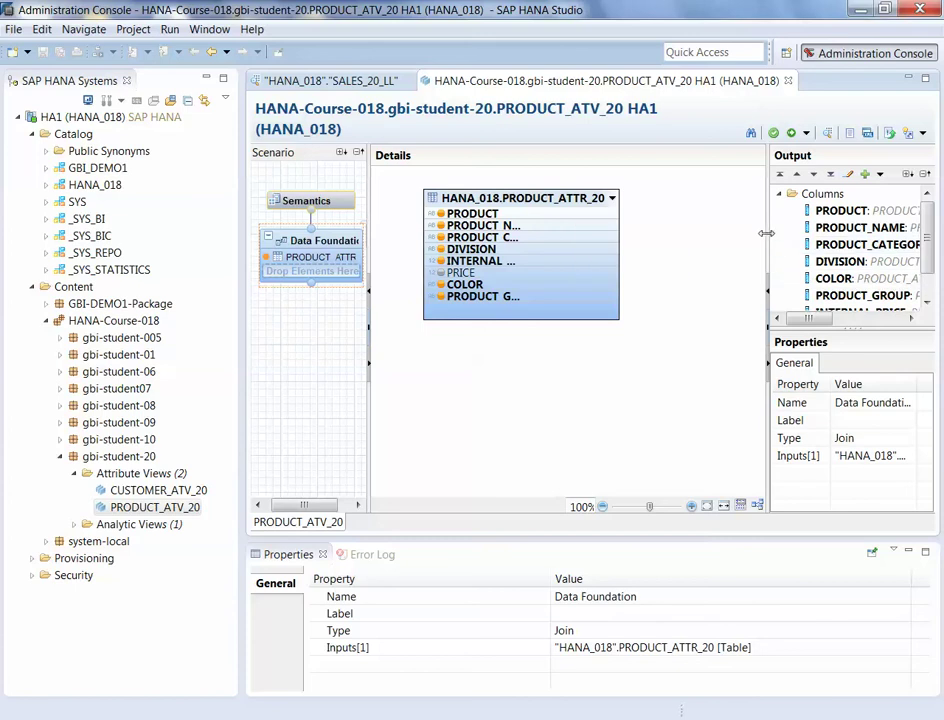
# - Widen the Scenario and Output areas and reposition the PRODUCT_ATTR_20 table within the Data Foundation diagram
pyautogui.moveTo(765, 233); pyautogui.dragTo(701, 234)
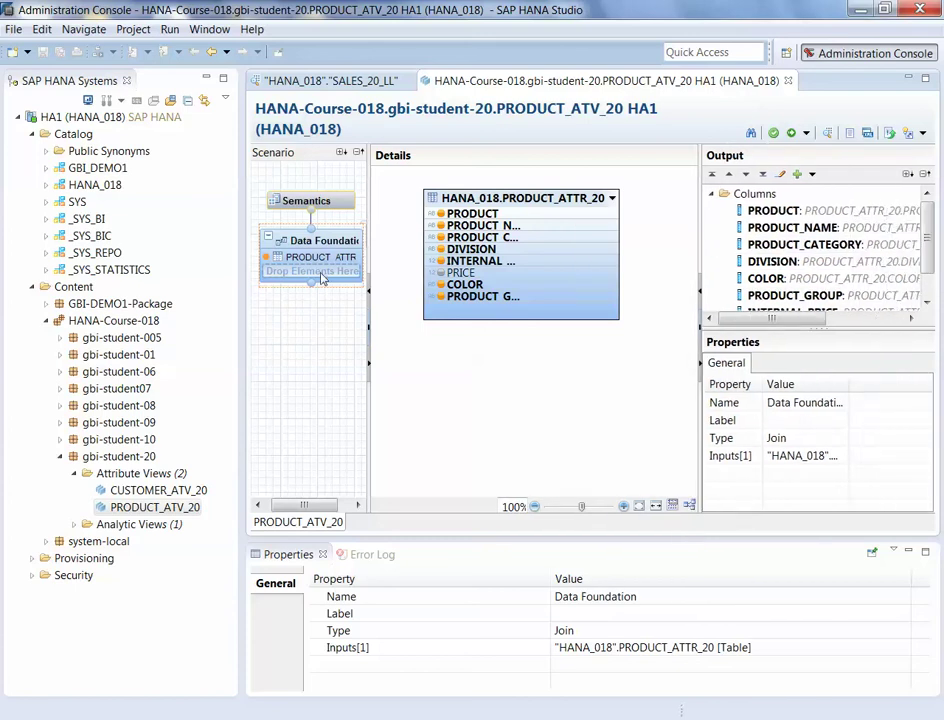
pyautogui.moveTo(370, 262); pyautogui.dragTo(410, 262)
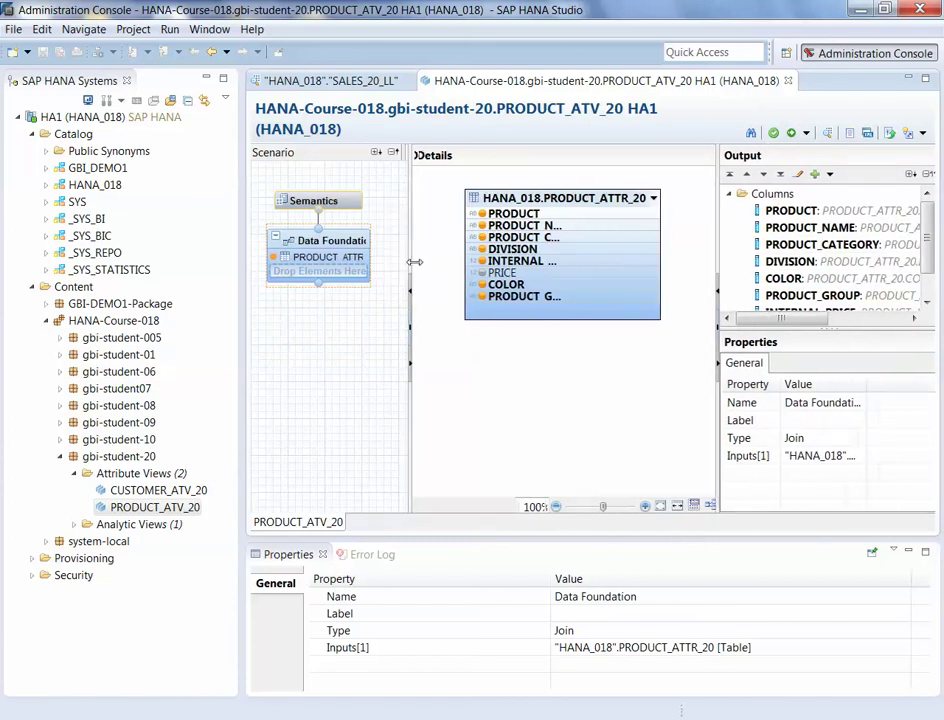
pyautogui.click(339, 263)
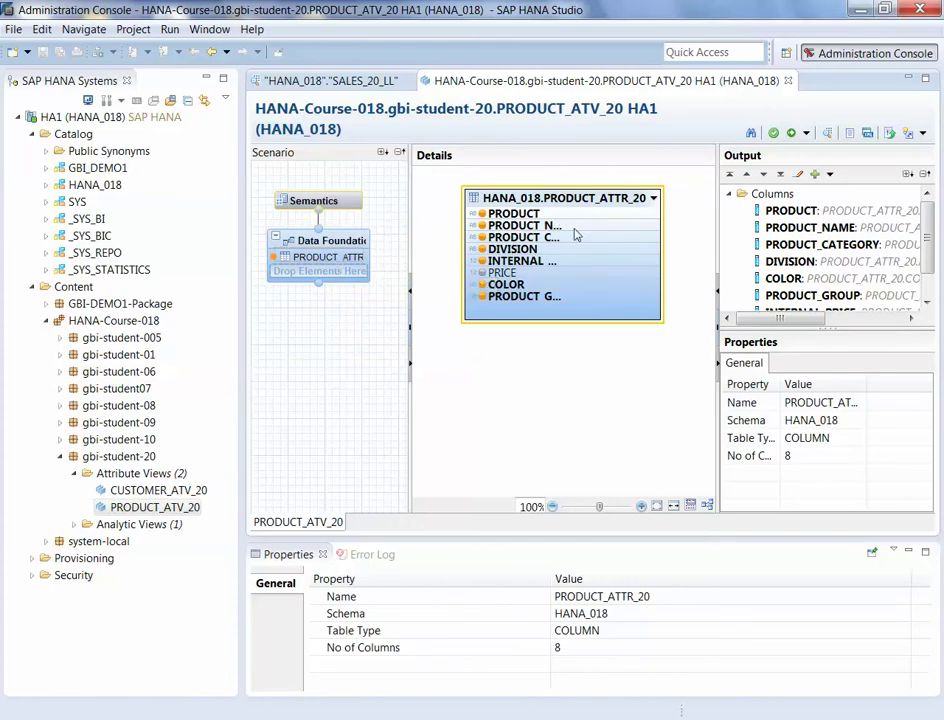
pyautogui.moveTo(548, 224); pyautogui.dragTo(460, 255)
pyautogui.moveTo(521, 199); pyautogui.dragTo(480, 200)
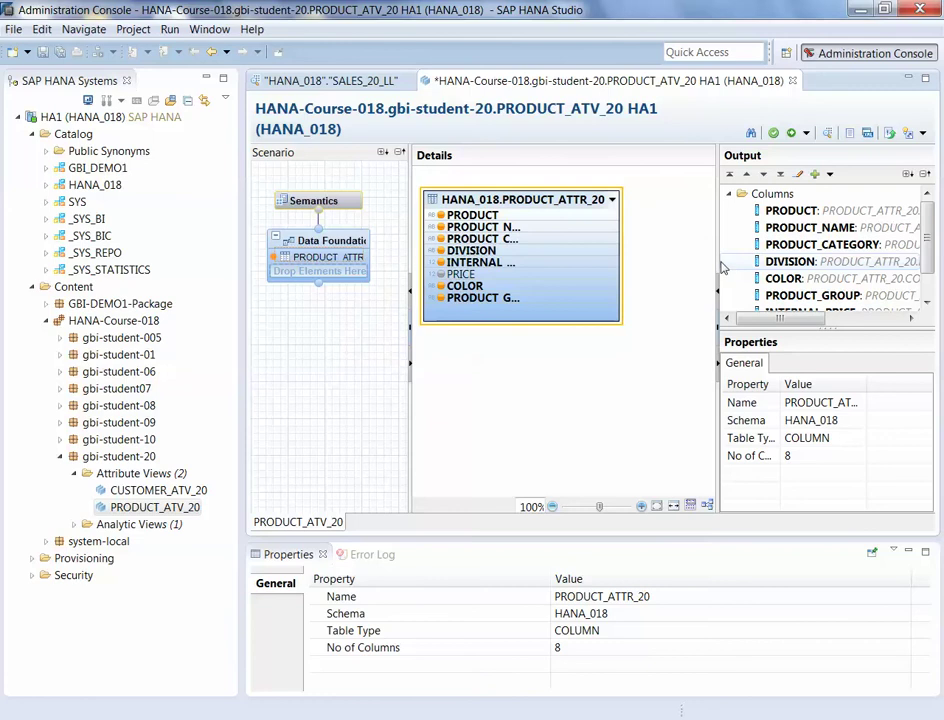
pyautogui.moveTo(718, 262); pyautogui.dragTo(682, 262)
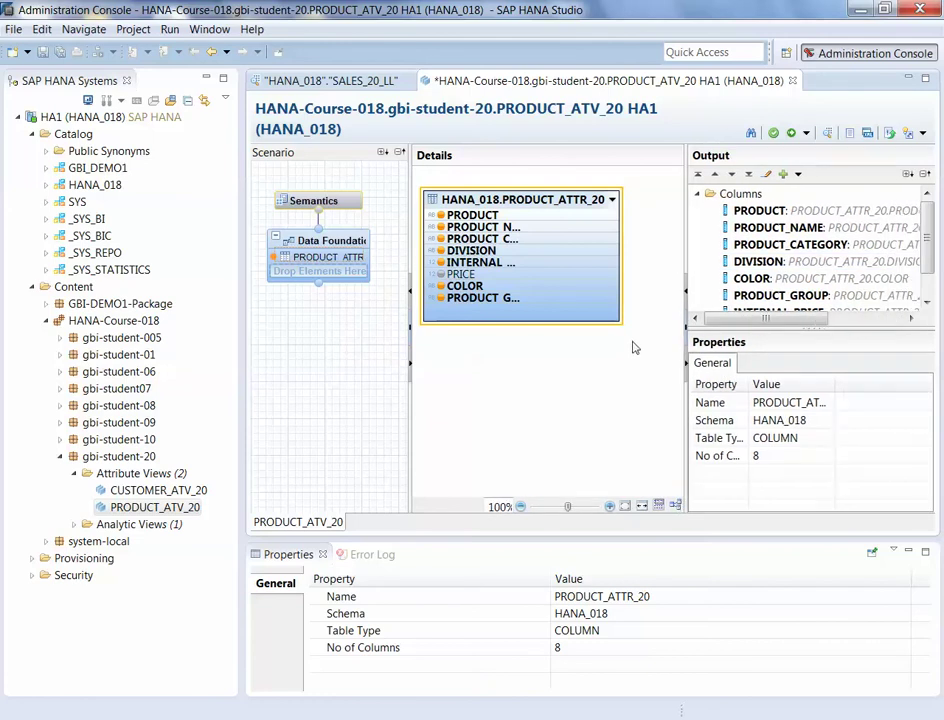
# - Examine the PRICE column's properties and available actions, and review the product view's output columns
pyautogui.click(455, 276)
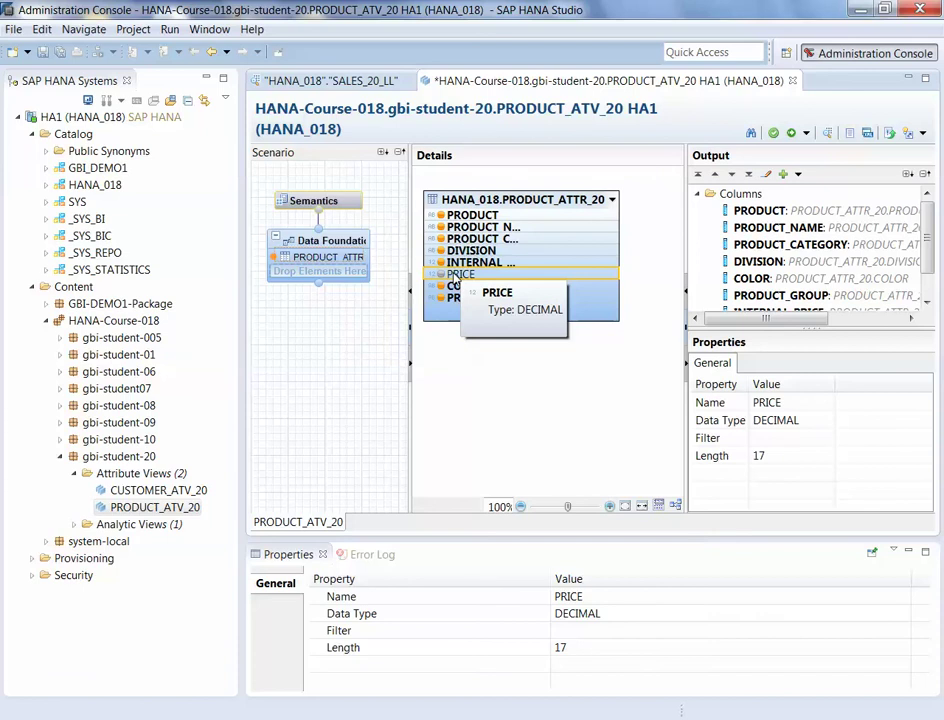
pyautogui.rightClick(455, 276)
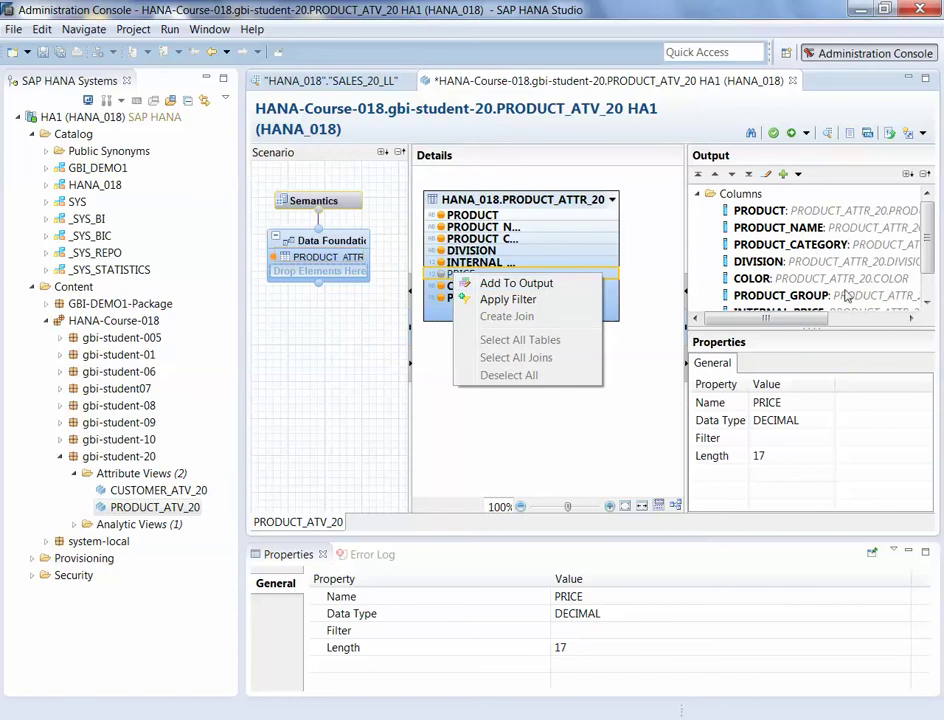
pyautogui.click(932, 245)
pyautogui.moveTo(930, 245)
pyautogui.mouseDown()
pyautogui.moveTo(931, 268)
pyautogui.moveTo(932, 231)
pyautogui.mouseUp()
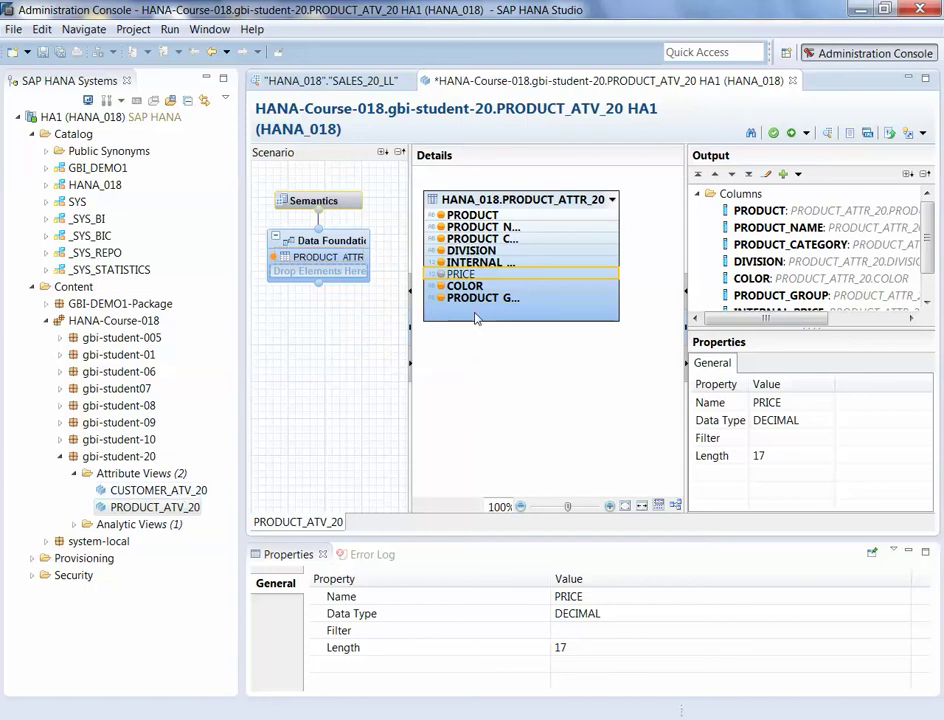
# - Open the CUSTOMER_ATV_20 attribute view from gbi-student-20 and display its Data Foundation
pyautogui.click(141, 493)
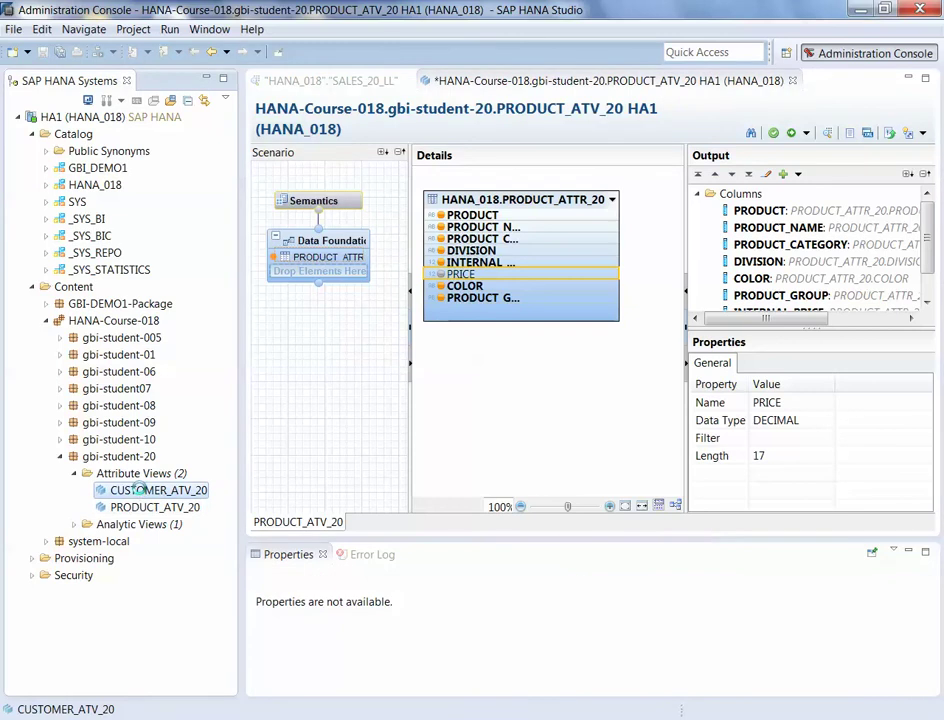
pyautogui.doubleClick(141, 490)
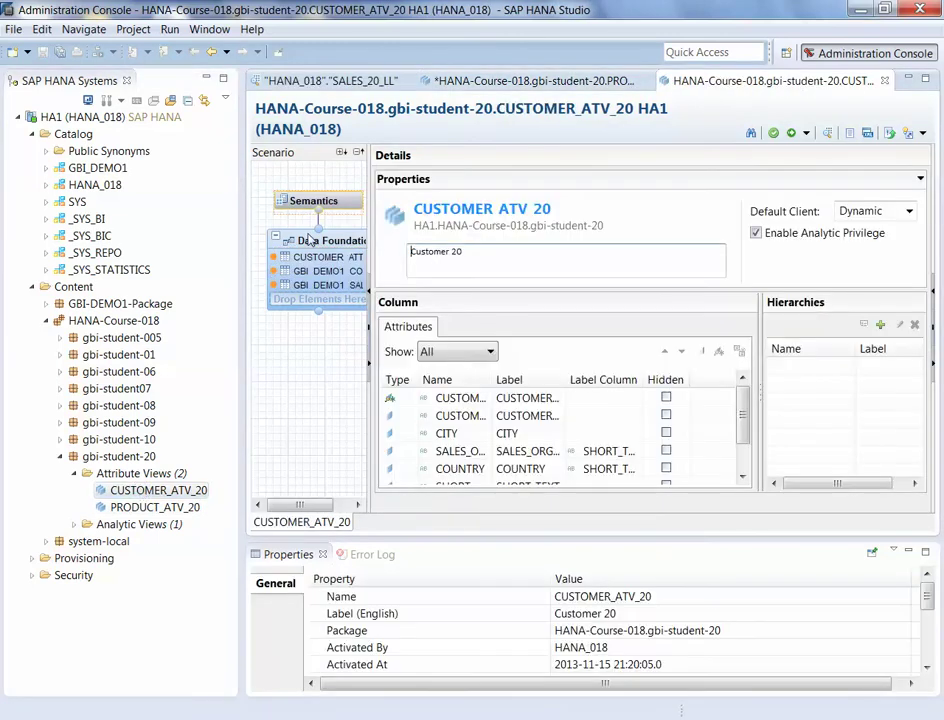
pyautogui.click(295, 241)
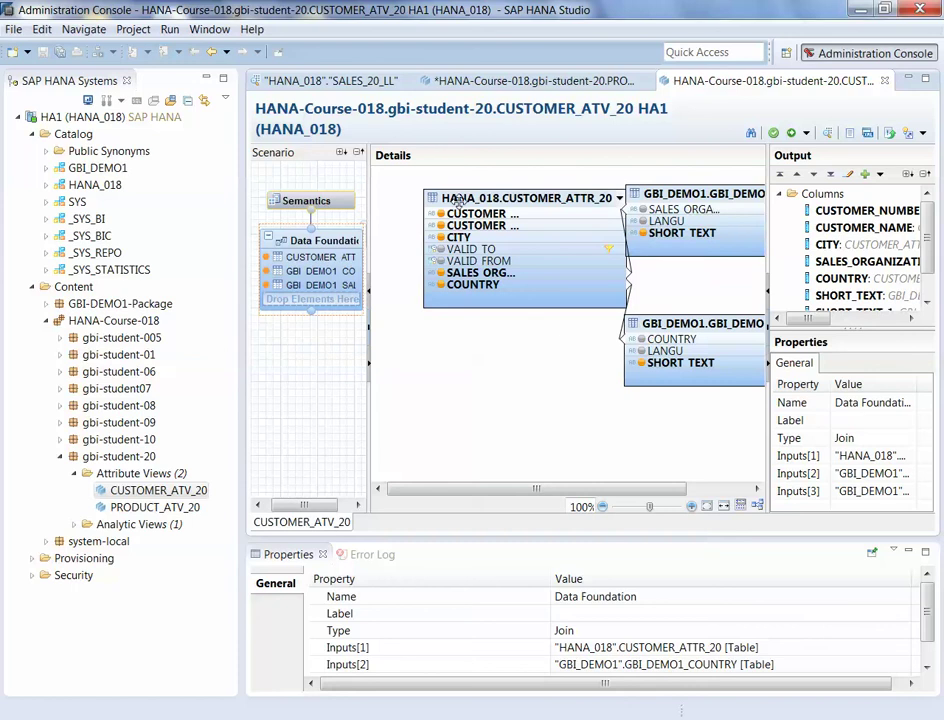
# - Spread out the CUSTOMER_ATTR_20, GBI_DEMO1_COUNTRY and GBI_DEMO1_SALESORG tables in the diagram and inspect the filter on VALID_TO
pyautogui.moveTo(458, 203); pyautogui.dragTo(408, 206)
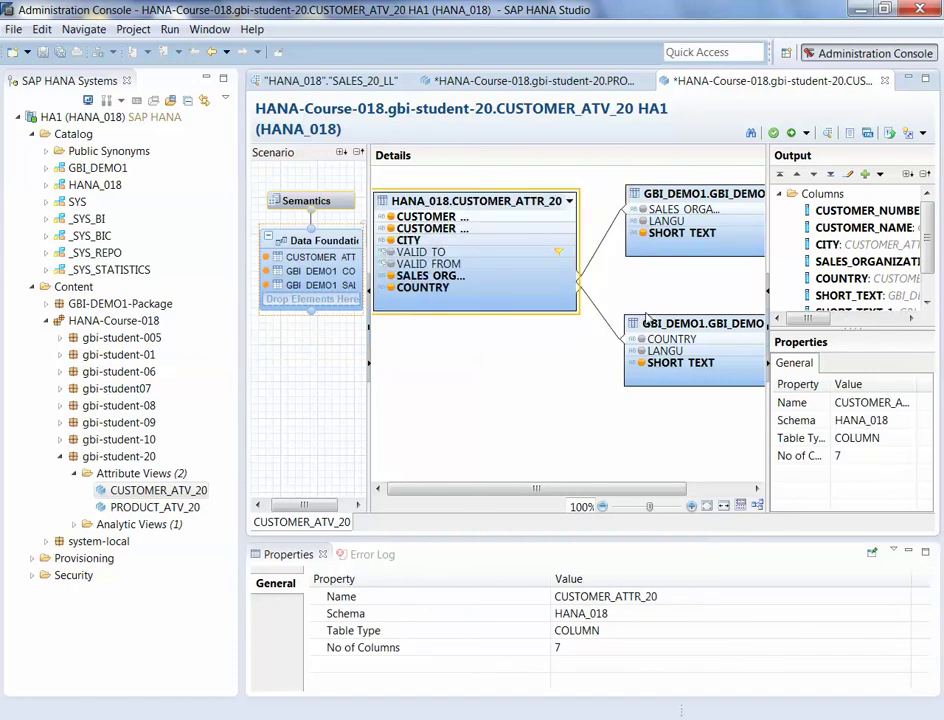
pyautogui.moveTo(630, 322); pyautogui.dragTo(551, 384)
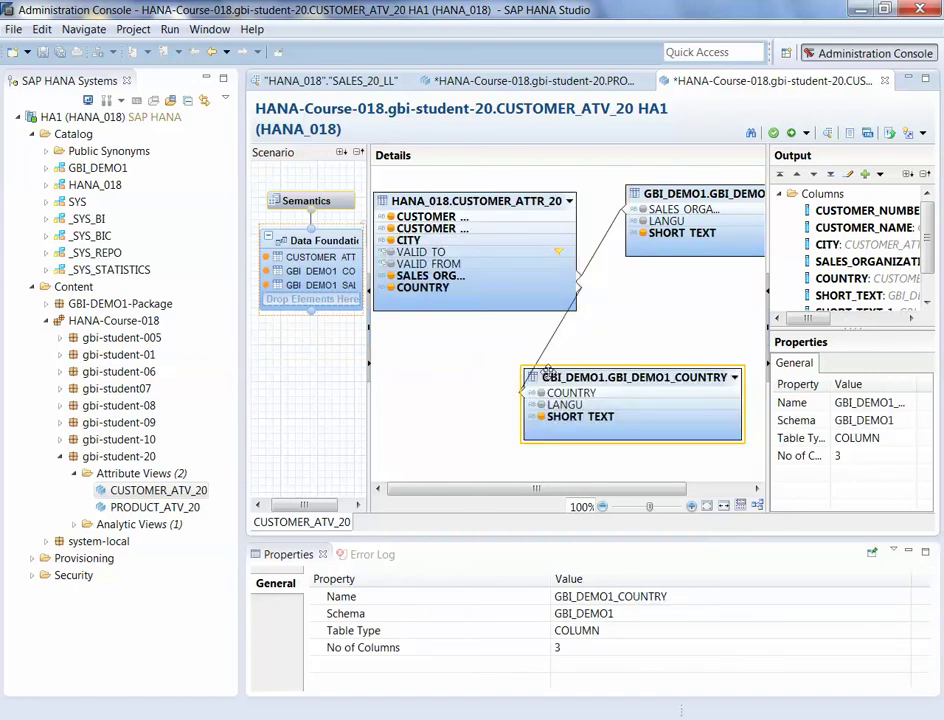
pyautogui.moveTo(701, 199); pyautogui.dragTo(664, 191)
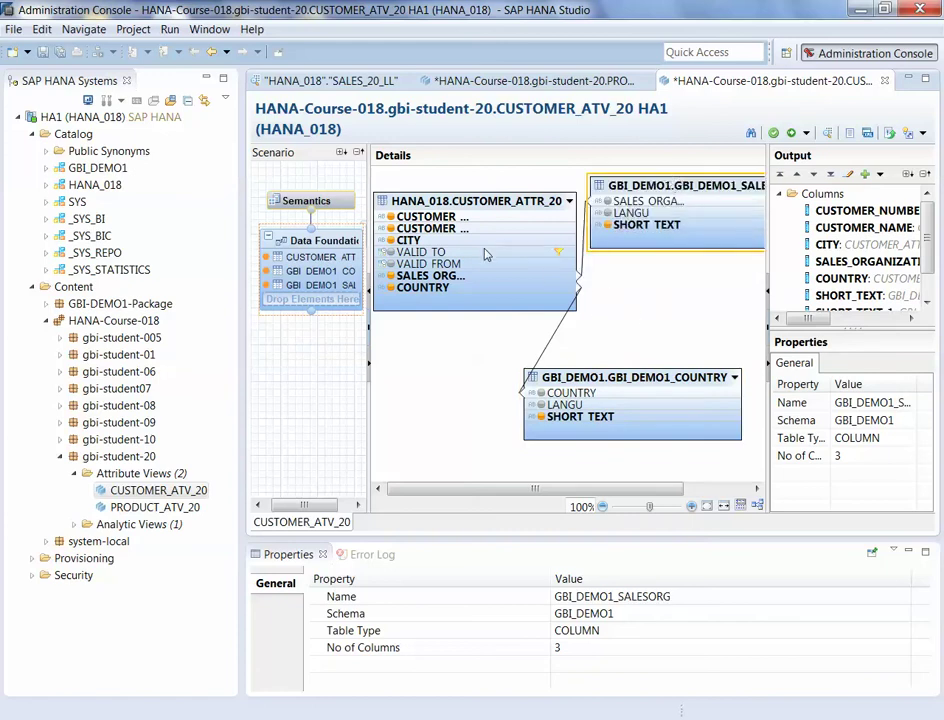
pyautogui.click(557, 253)
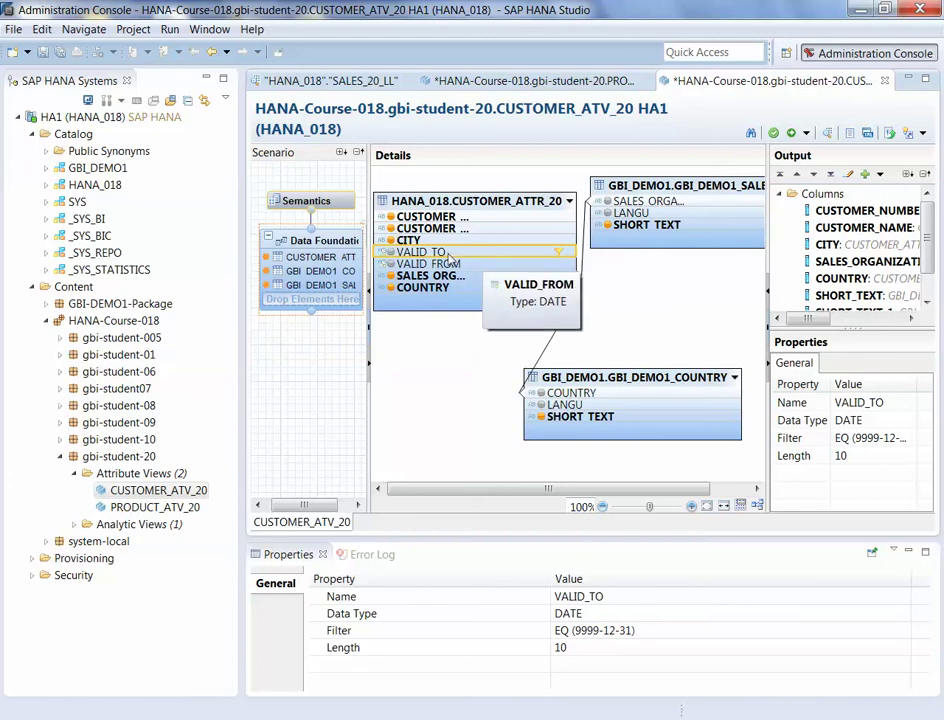
pyautogui.click(434, 352)
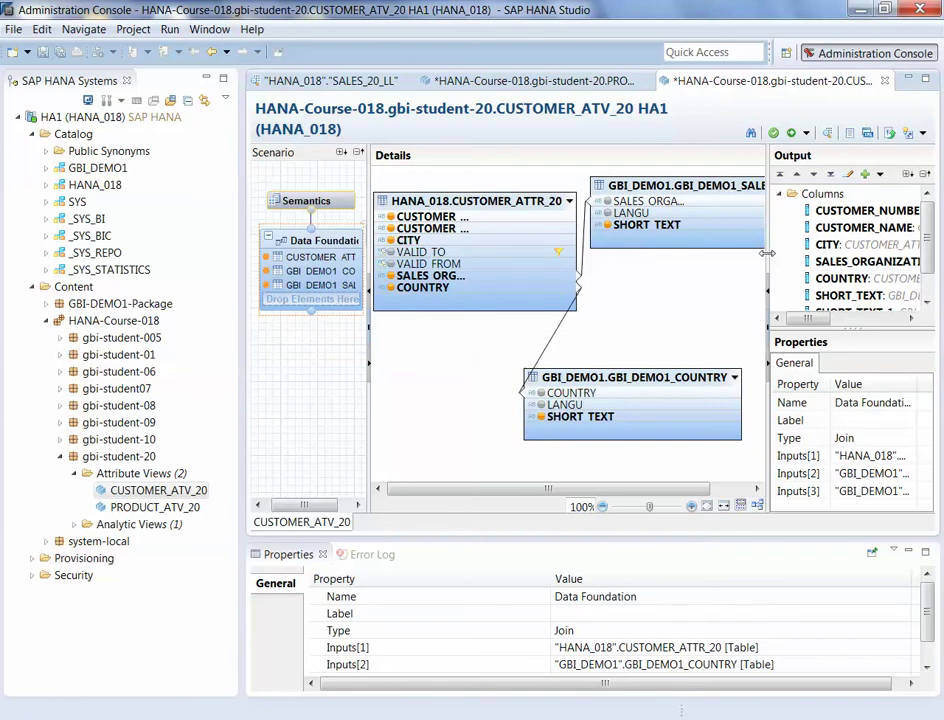
# - Enlarge the Output area and review the customer view's output columns and the properties of its three source tables
pyautogui.moveTo(766, 253); pyautogui.dragTo(650, 253)
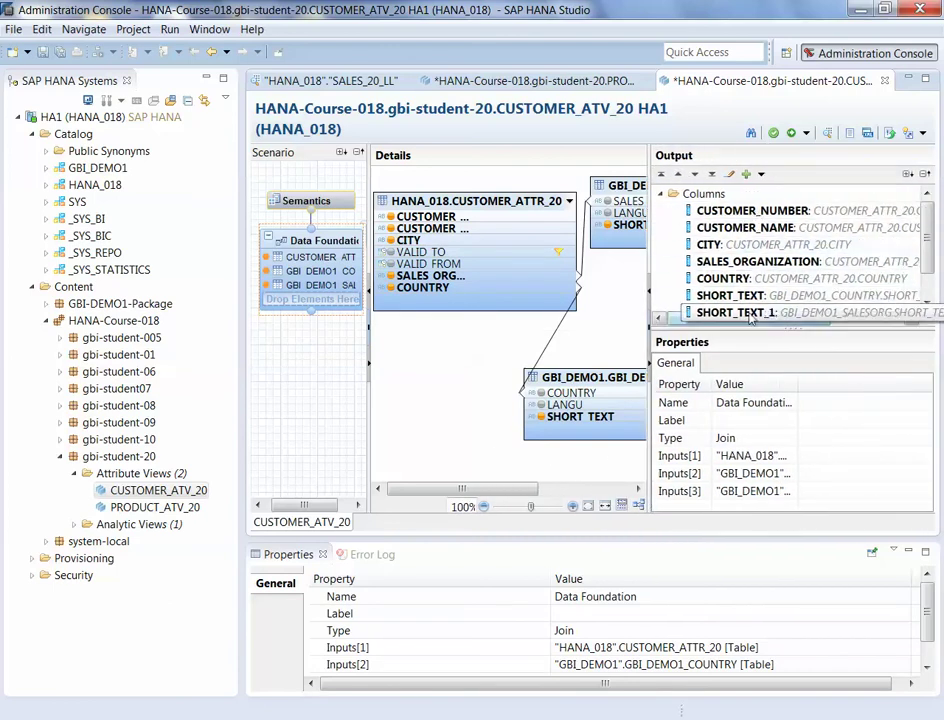
pyautogui.moveTo(746, 330); pyautogui.dragTo(690, 377)
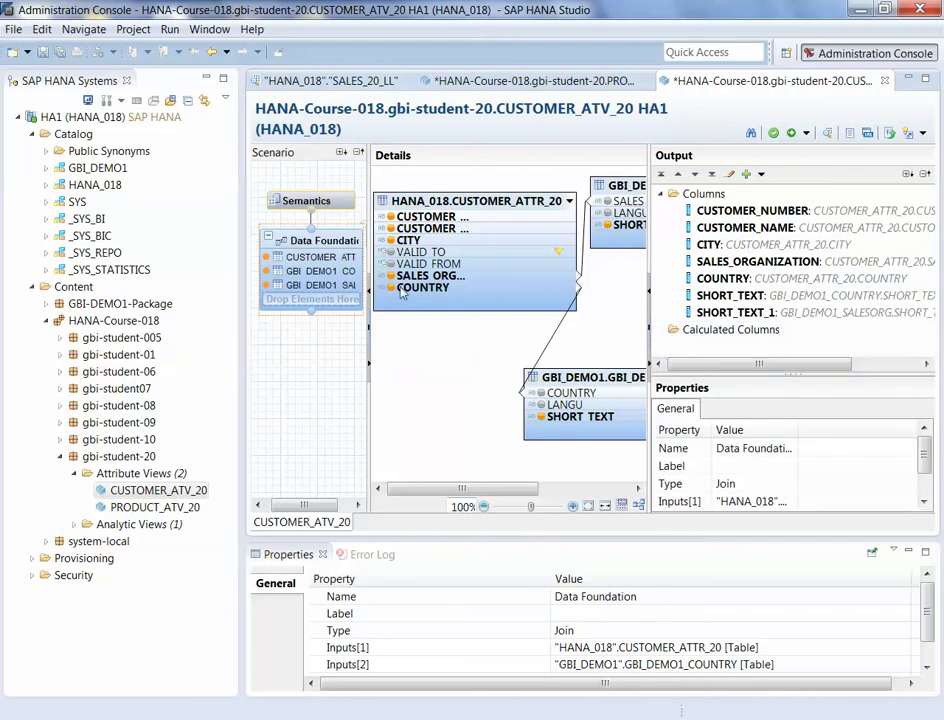
pyautogui.click(327, 262)
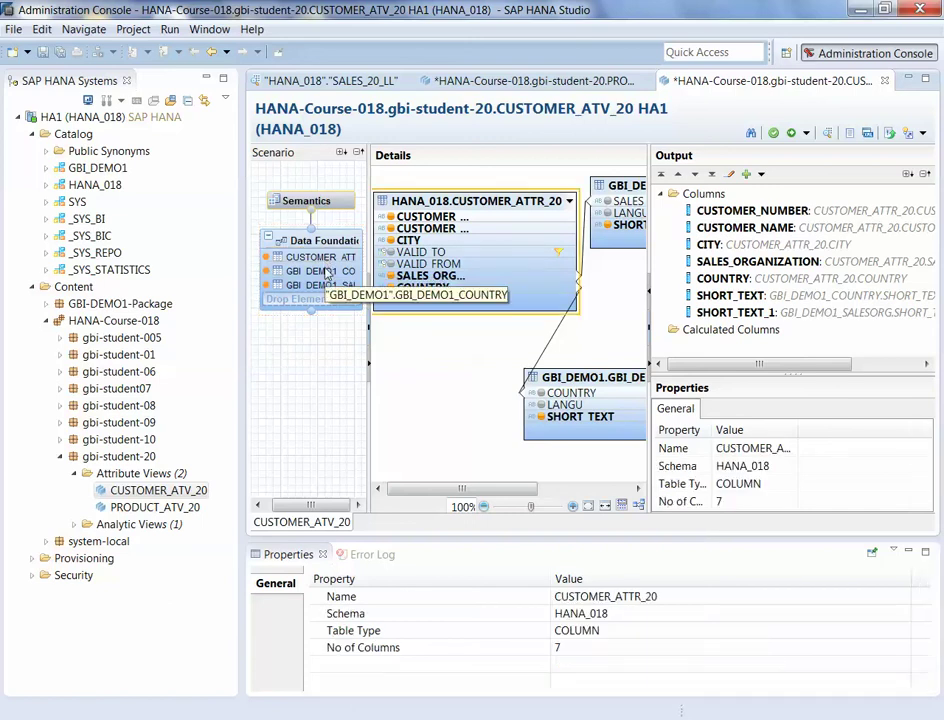
pyautogui.click(325, 271)
pyautogui.click(327, 285)
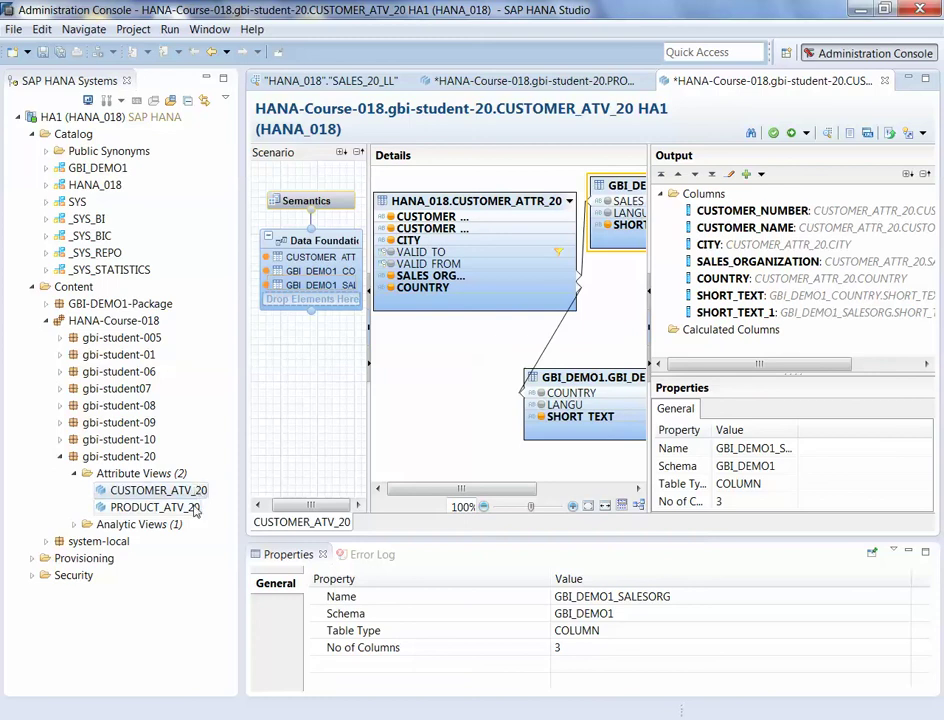
# - Open the SALES_AV_20 analytic view from gbi-student-20 and display its Logical Join
pyautogui.click(76, 475)
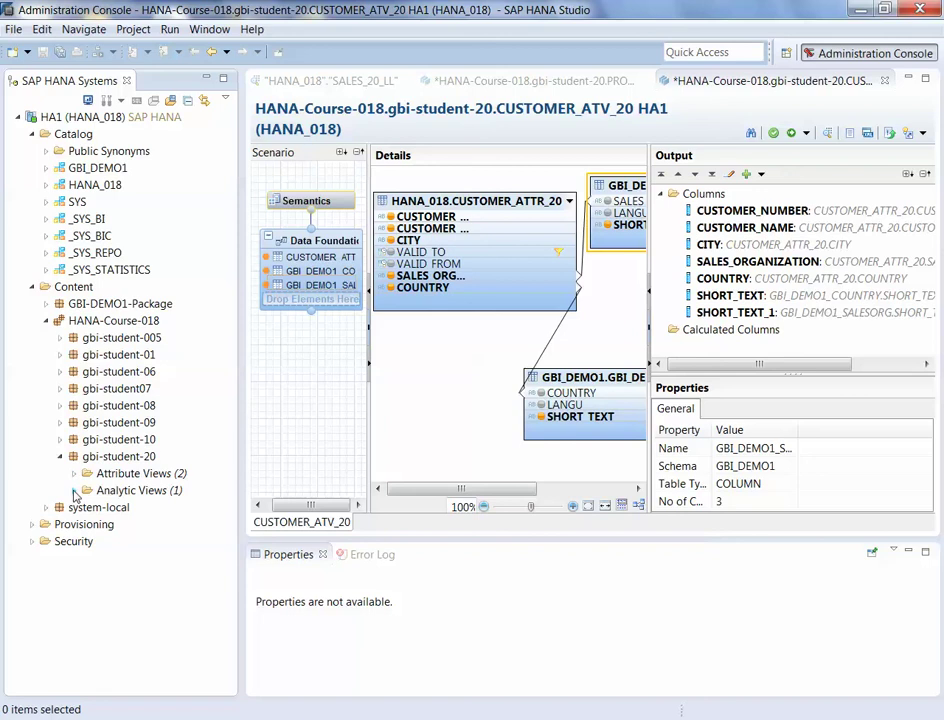
pyautogui.click(74, 491)
pyautogui.click(130, 507)
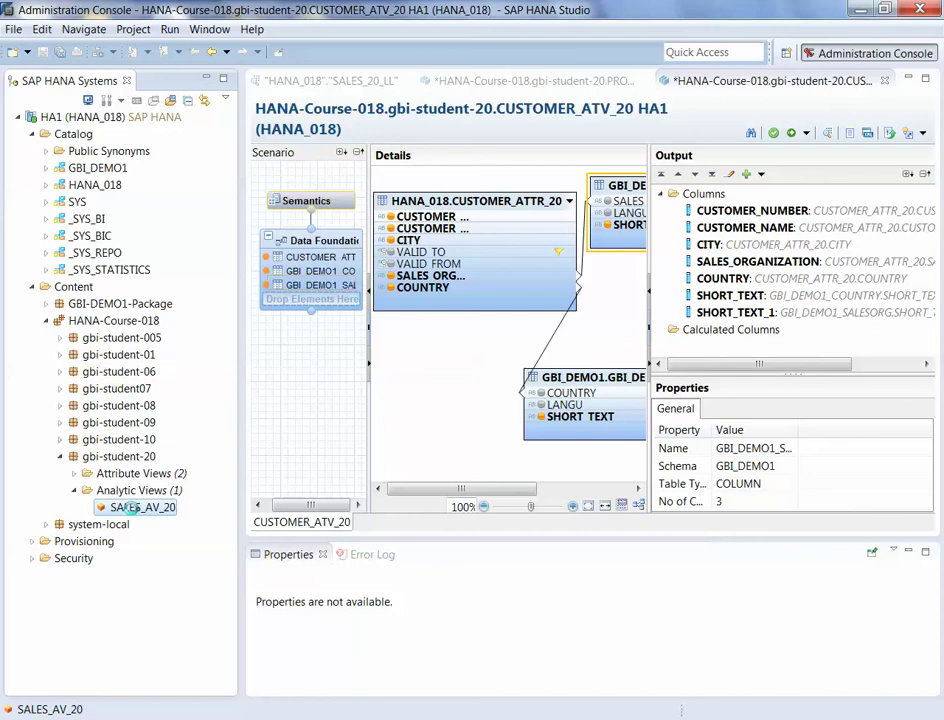
pyautogui.doubleClick(130, 507)
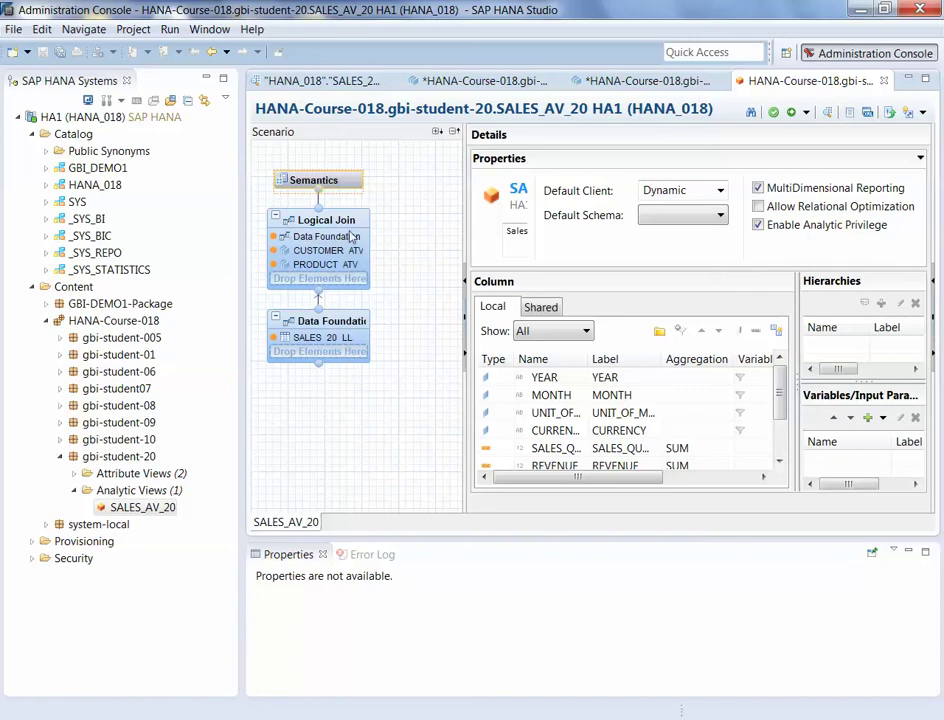
pyautogui.click(318, 220)
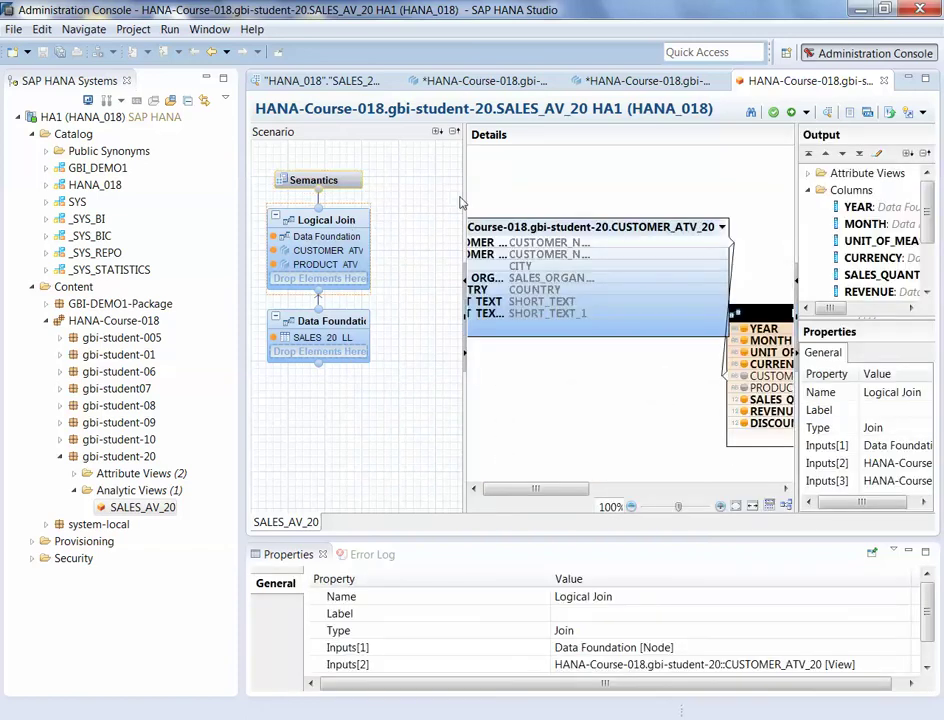
# - Narrow the Scenario area and stack CUSTOMER_ATV_20 above the Data Foundation in the Logical Join diagram
pyautogui.moveTo(466, 194); pyautogui.dragTo(383, 200)
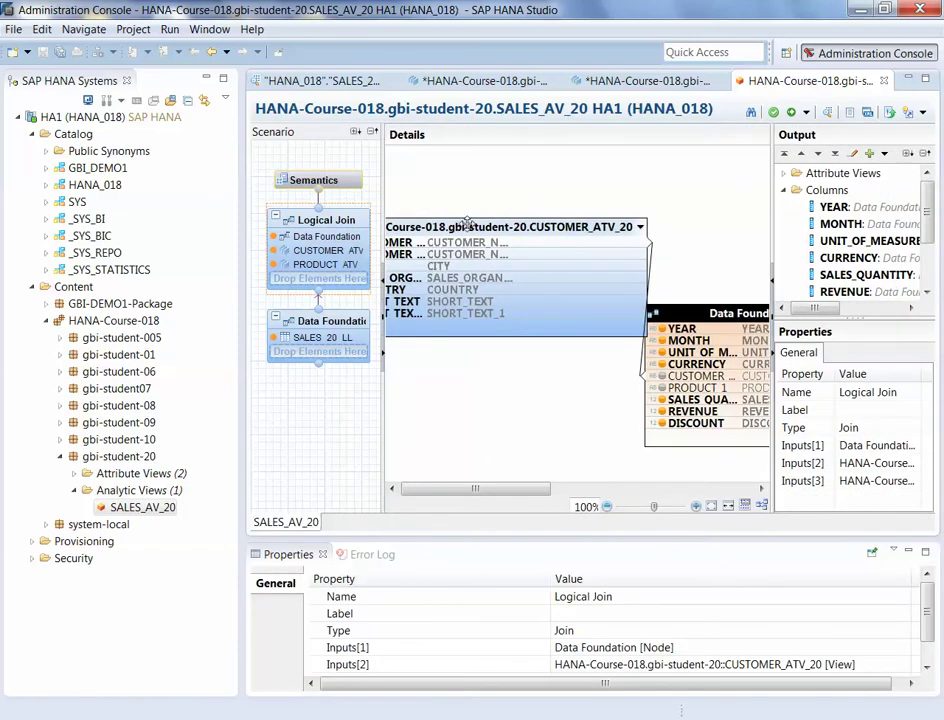
pyautogui.moveTo(481, 232); pyautogui.dragTo(562, 181)
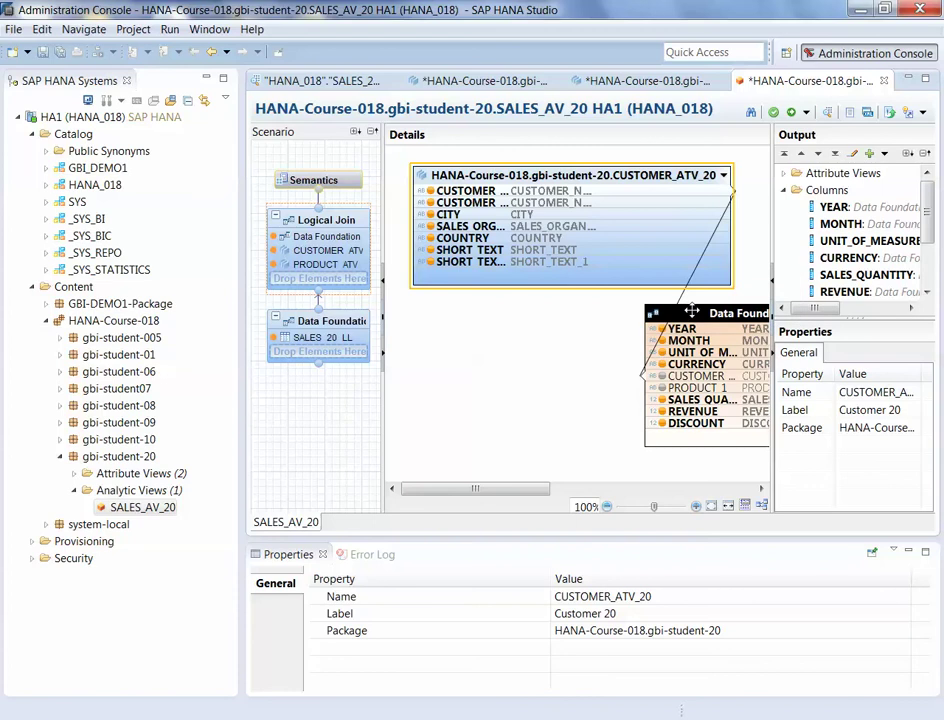
pyautogui.moveTo(687, 317); pyautogui.dragTo(455, 318)
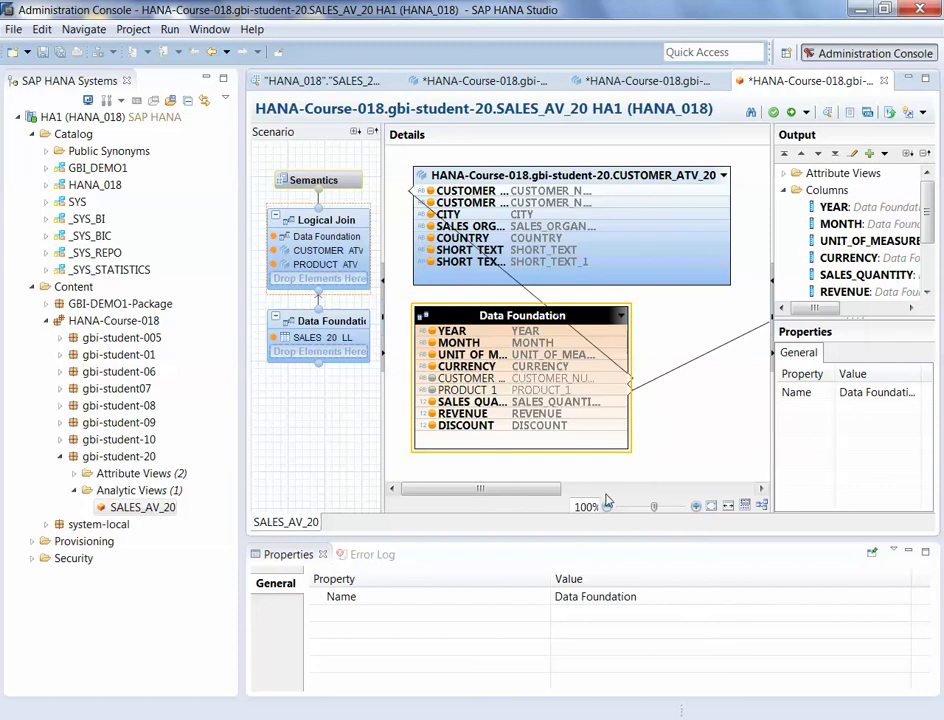
# - Hide the Scenario area and place PRODUCT_ATV_20 beside the Data Foundation so the joined objects sit together
pyautogui.moveTo(543, 489); pyautogui.dragTo(734, 490)
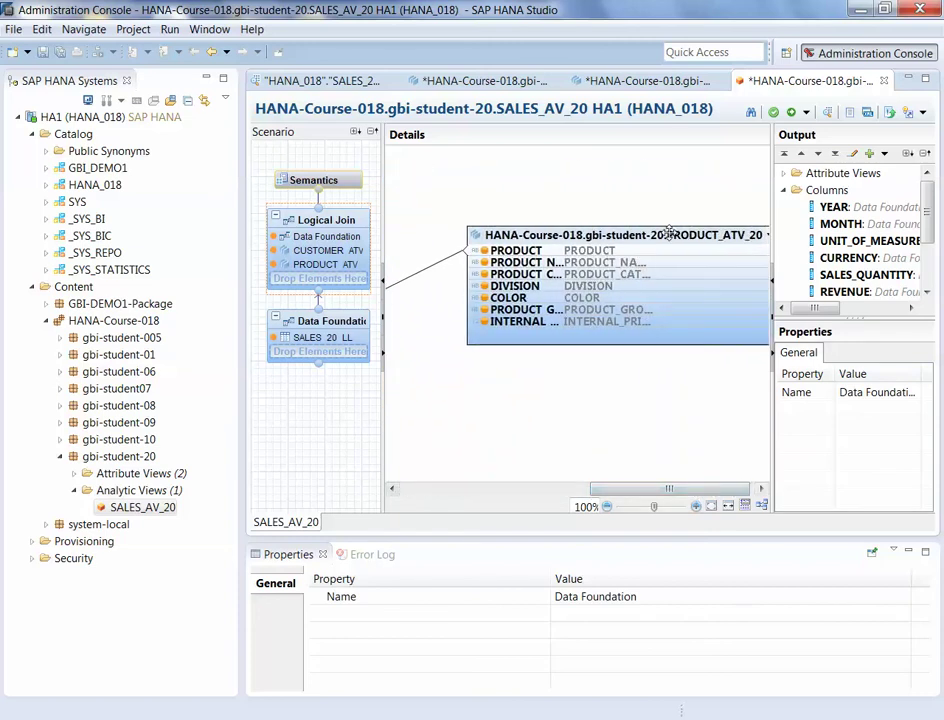
pyautogui.moveTo(670, 234); pyautogui.dragTo(620, 198)
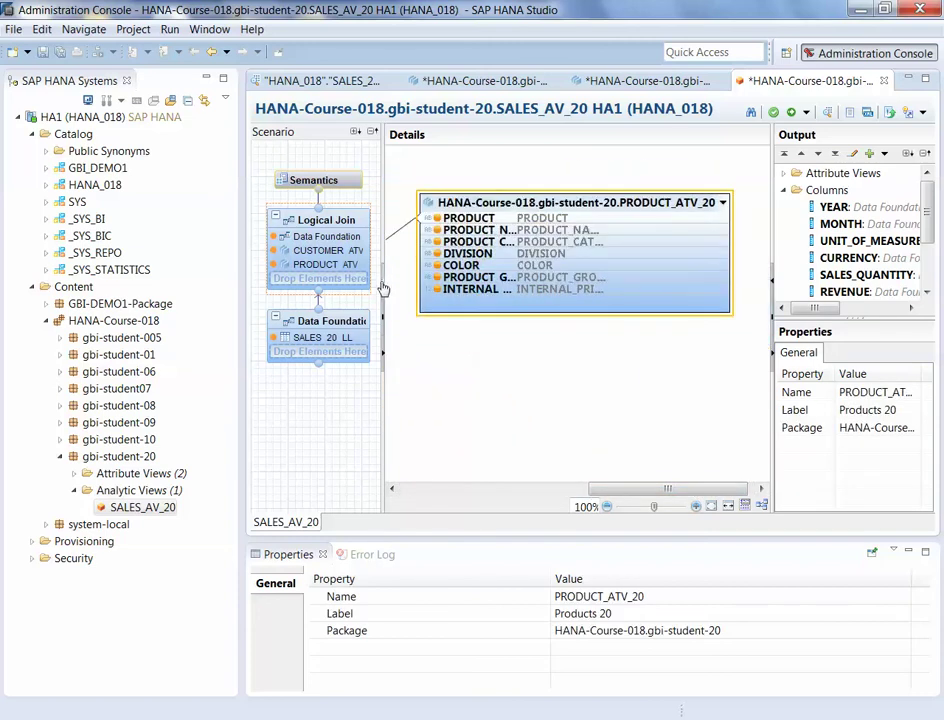
pyautogui.click(382, 280)
pyautogui.moveTo(500, 490); pyautogui.dragTo(435, 490)
pyautogui.moveTo(613, 202); pyautogui.dragTo(395, 368)
pyautogui.moveTo(443, 499); pyautogui.dragTo(357, 526)
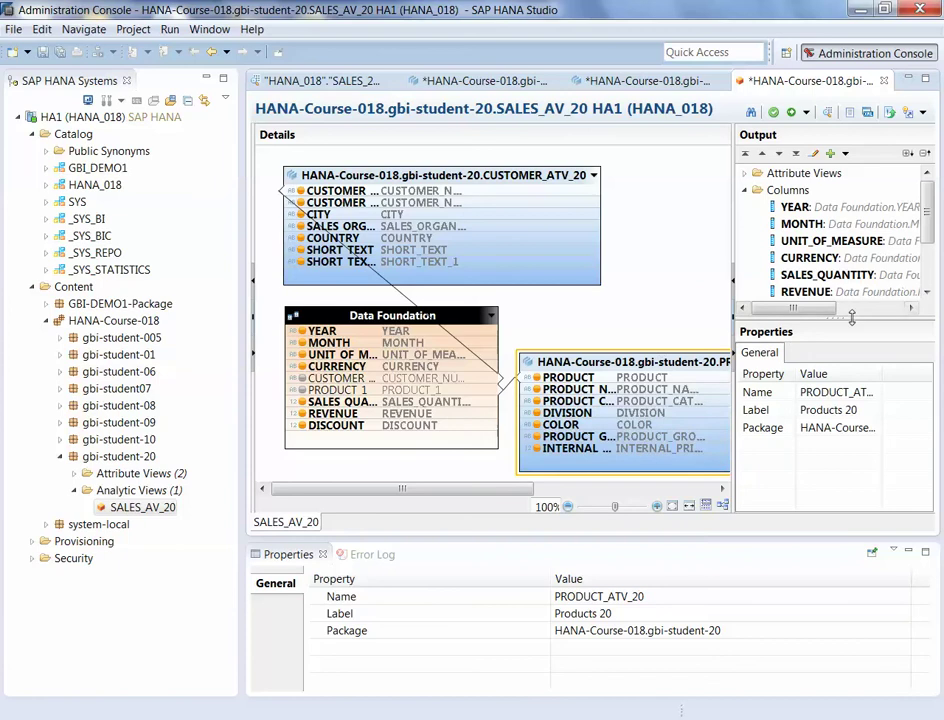
# - Examine the NET_REVENUE calculated column's formula and properties, along with the restricted column and input parameter entries in the output
pyautogui.moveTo(851, 317); pyautogui.dragTo(835, 392)
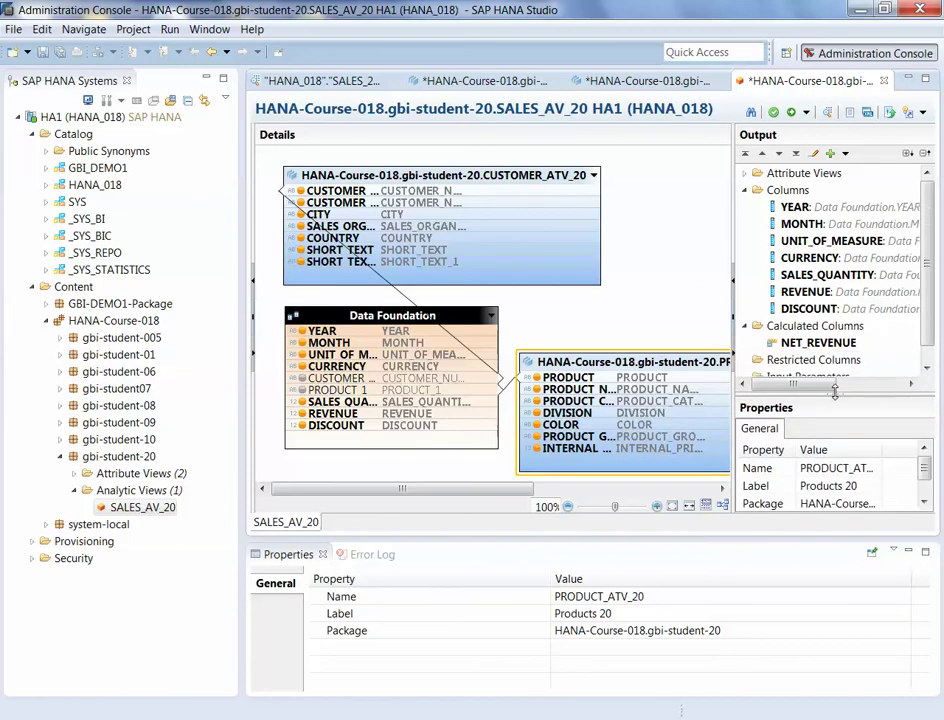
pyautogui.click(815, 343)
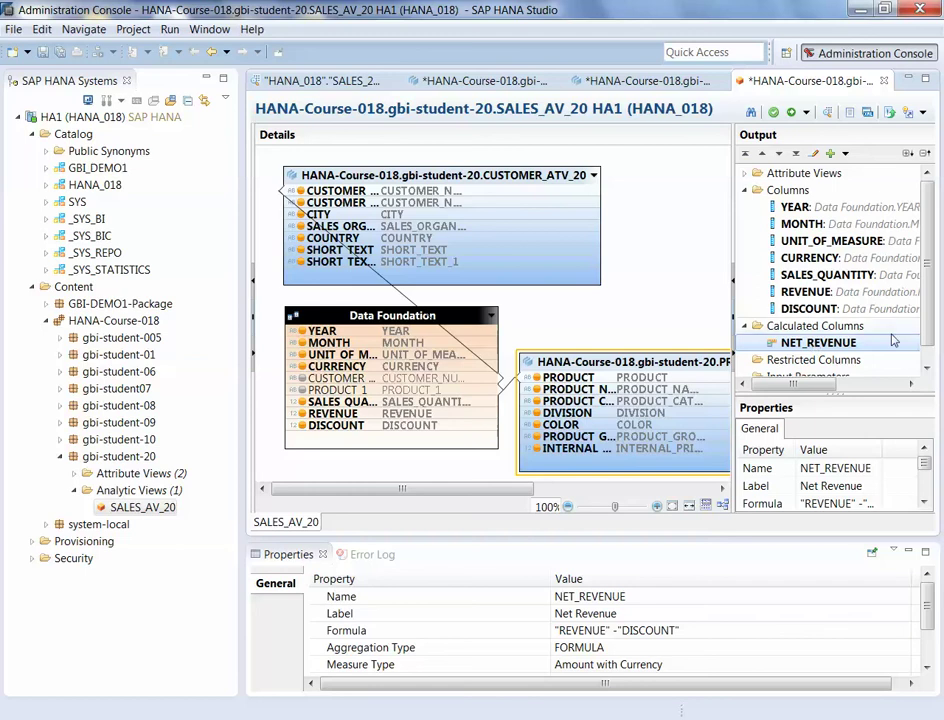
pyautogui.moveTo(564, 539); pyautogui.dragTo(575, 440)
pyautogui.click(612, 542)
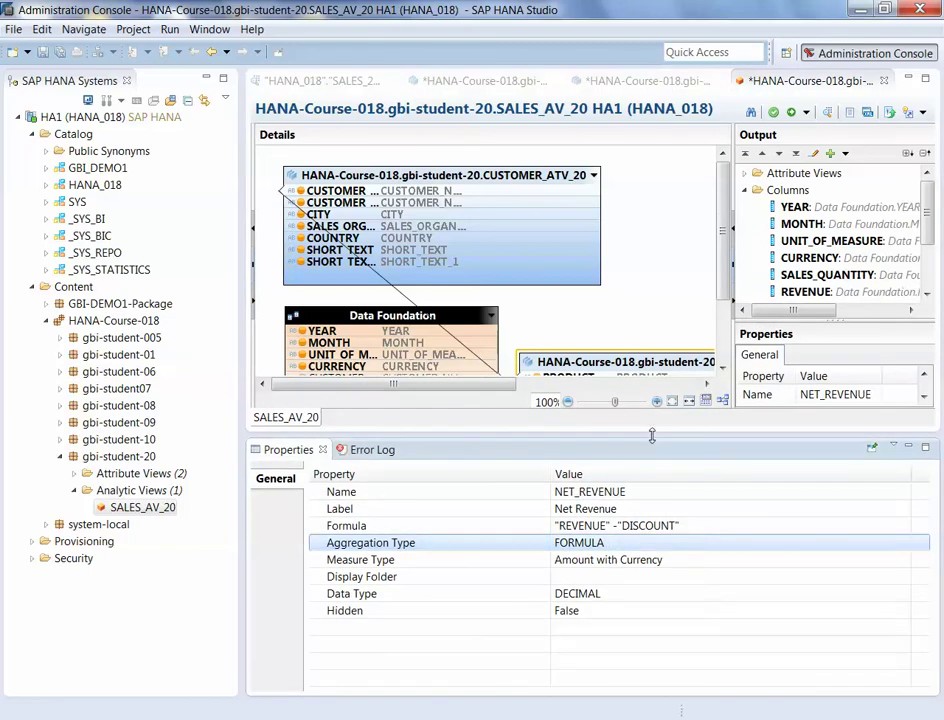
pyautogui.moveTo(651, 436); pyautogui.dragTo(648, 509)
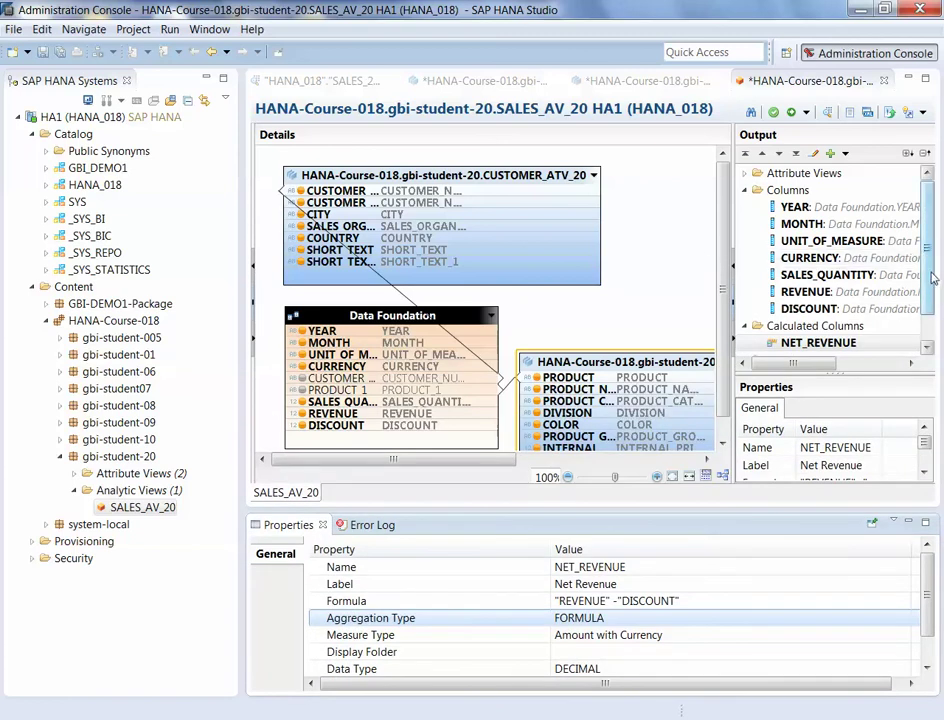
pyautogui.moveTo(929, 274); pyautogui.dragTo(925, 320)
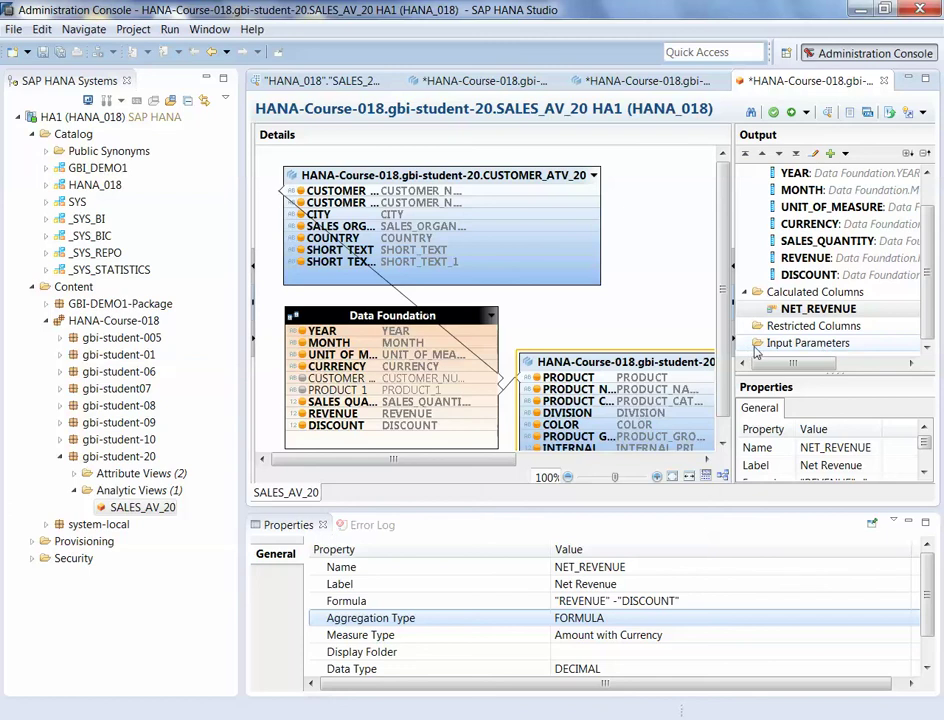
pyautogui.moveTo(923, 290); pyautogui.dragTo(925, 255)
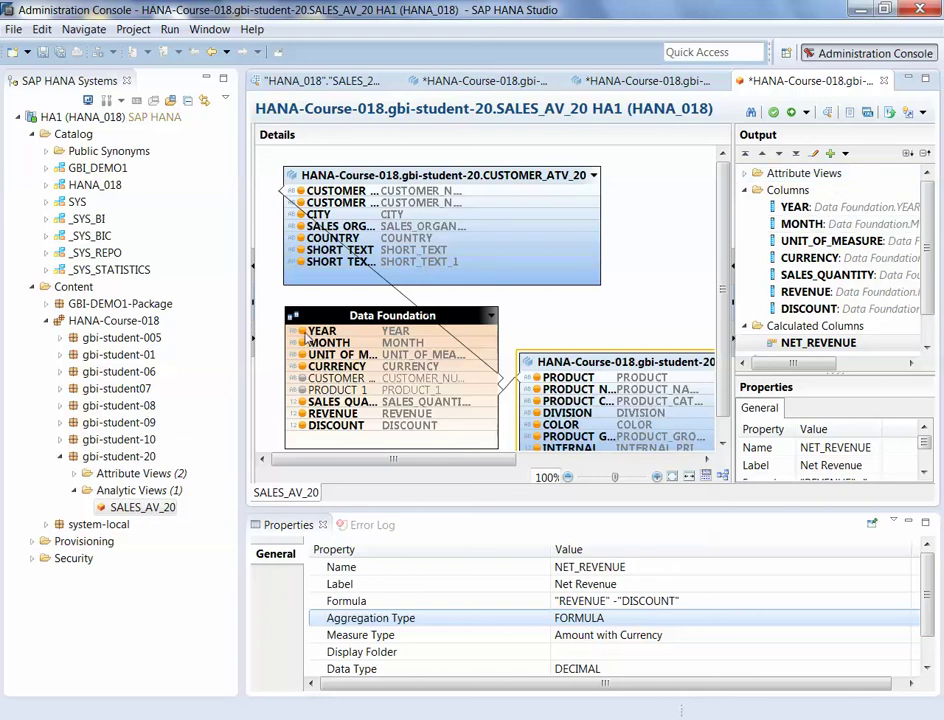
# - Switch to the web browser and show the list of information spaces on the SAP BusinessObjects Explorer page
pyautogui.moveTo(310, 372)
pyautogui.hotkey('alt', 'Tab')
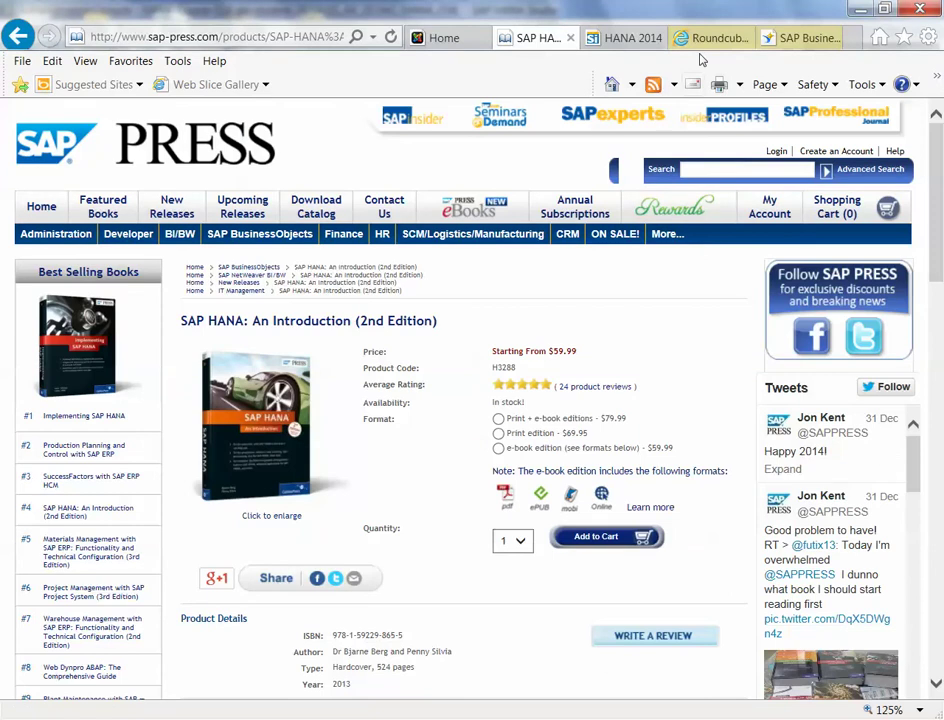
pyautogui.click(800, 38)
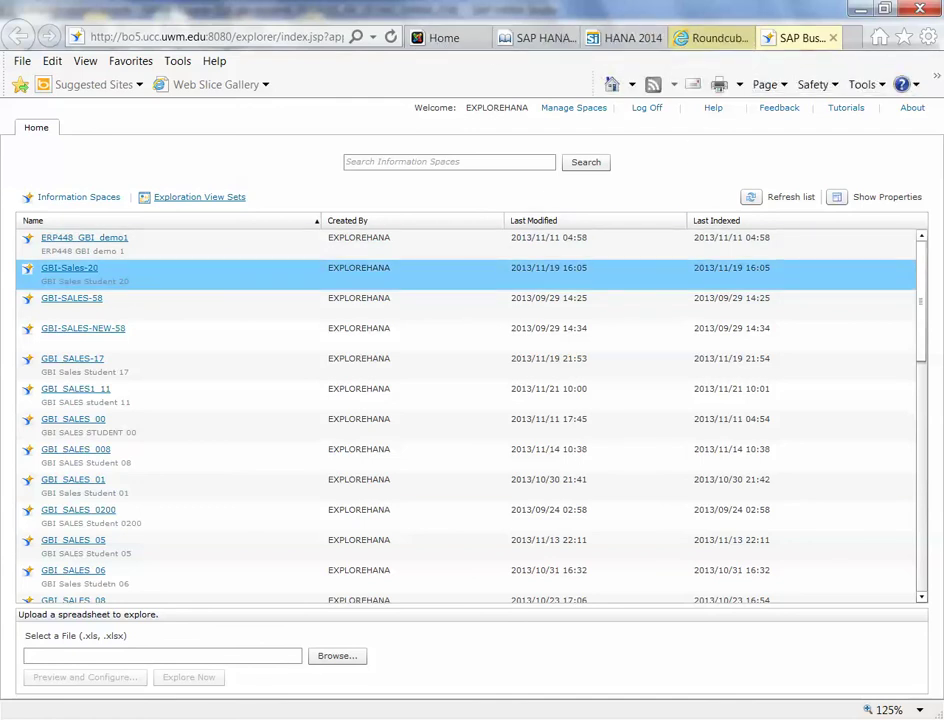
# - Switch back to SAP HANA Studio and start a new table in the HANA_018 schema's Tables folder
pyautogui.hotkey('alt', 'Tab')
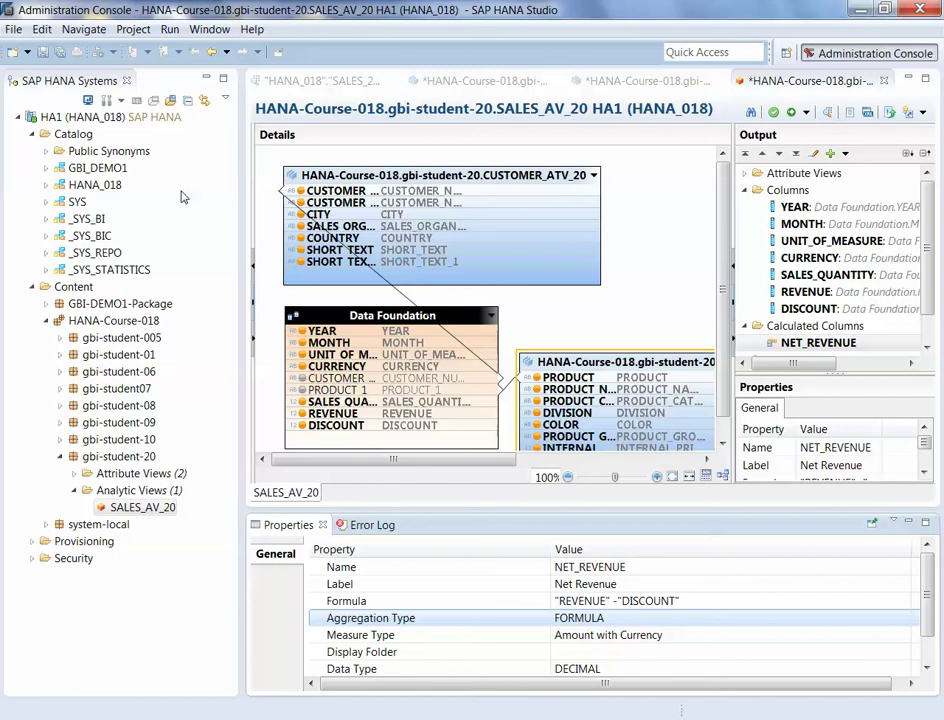
pyautogui.click(46, 186)
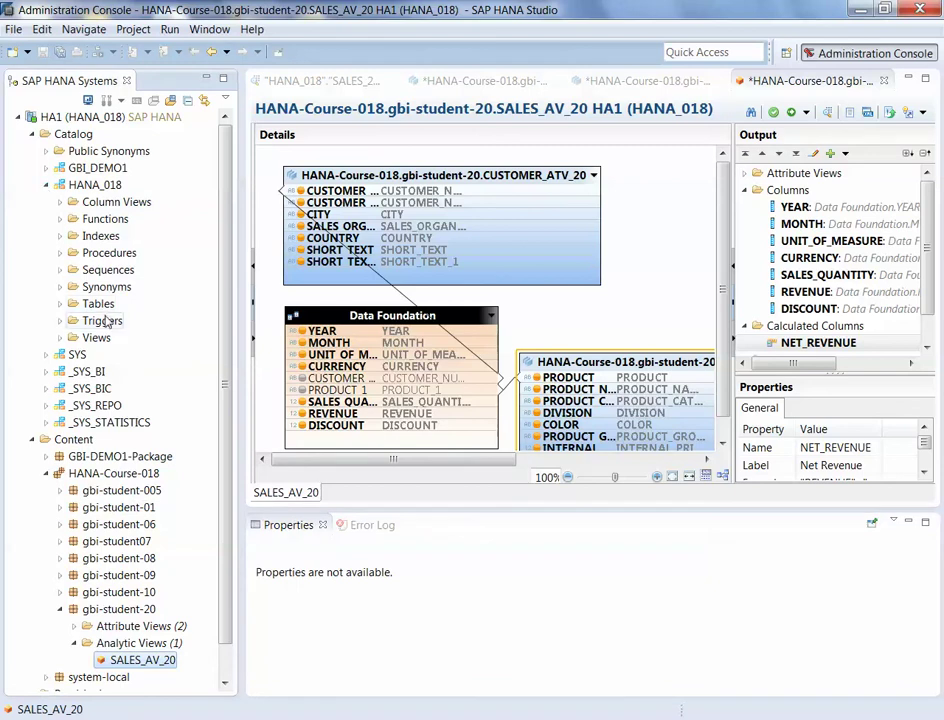
pyautogui.click(59, 304)
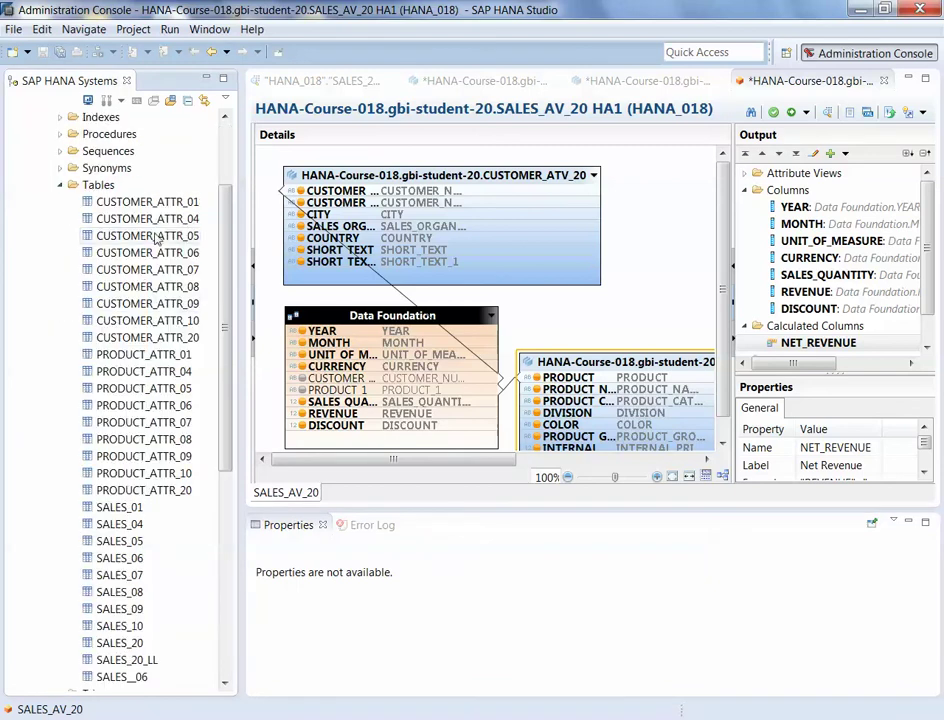
pyautogui.rightClick(100, 186)
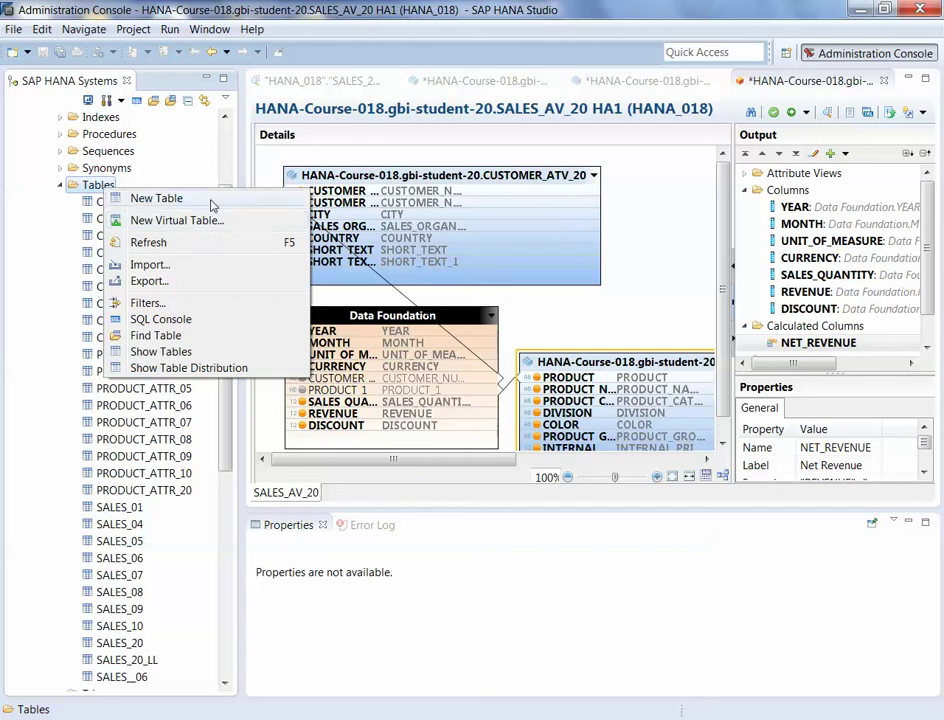
pyautogui.click(212, 204)
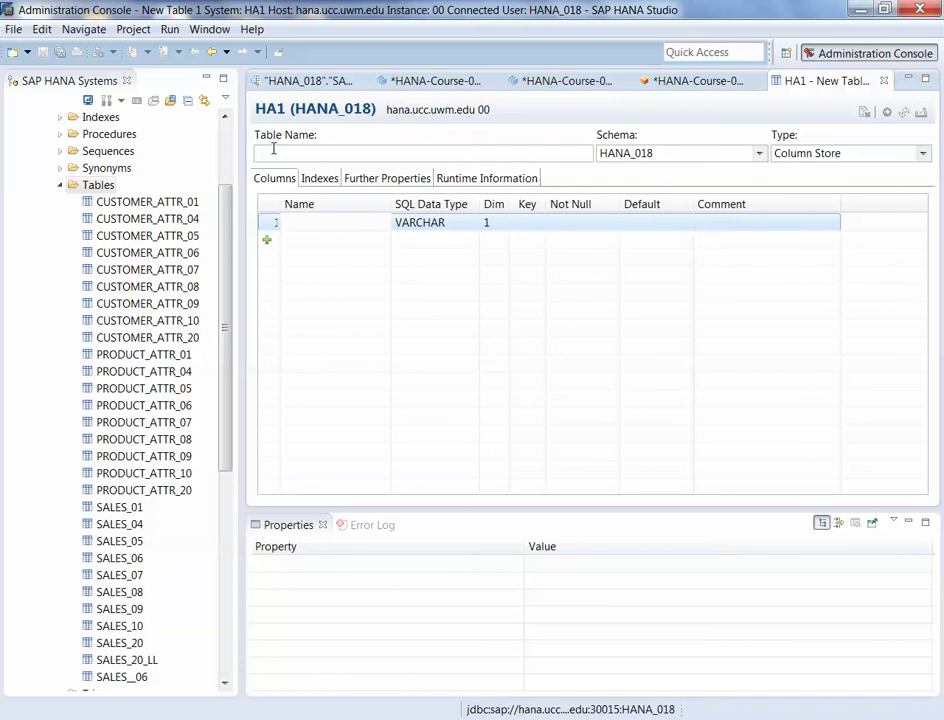
# - Name the new table BERGS_CUSTOMER_DATA and choose Column Store as its type
pyautogui.write('BERGS_CUSTOMER')
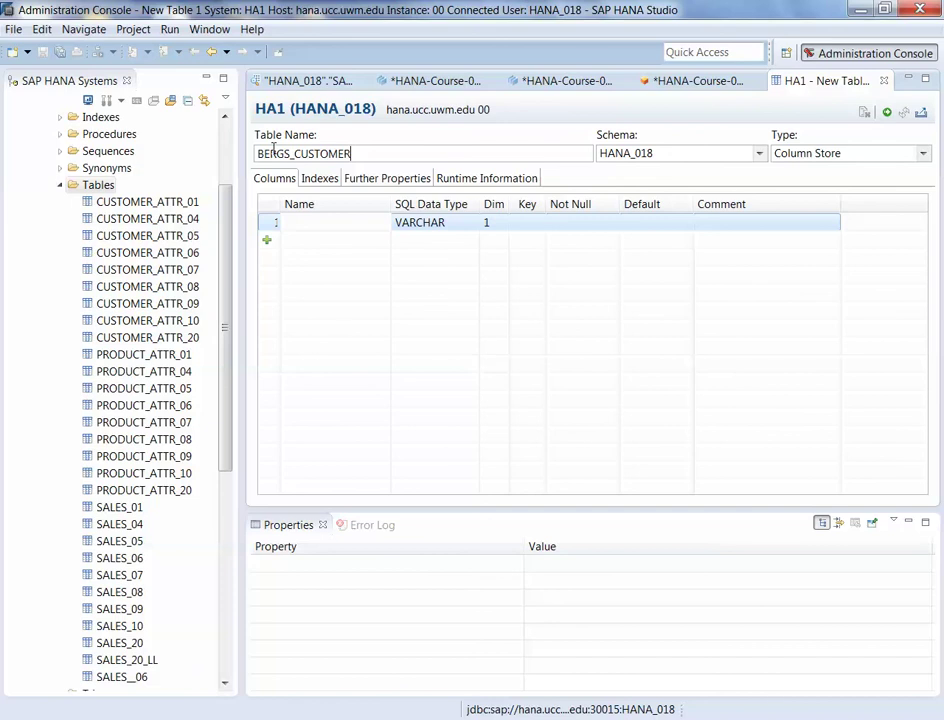
pyautogui.write('_DATA')
pyautogui.click(923, 155)
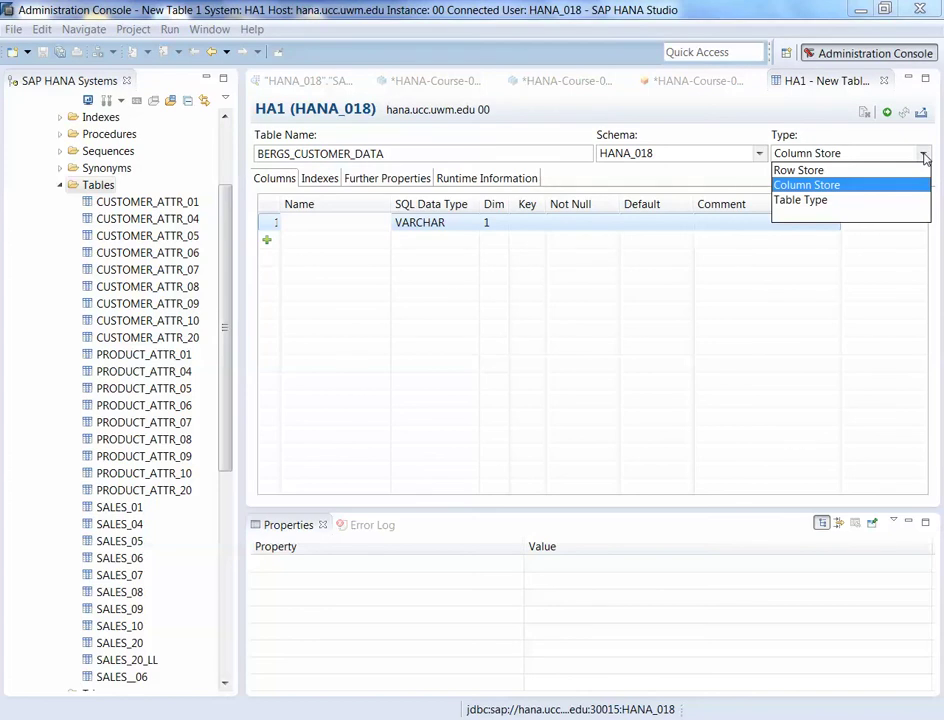
pyautogui.click(835, 187)
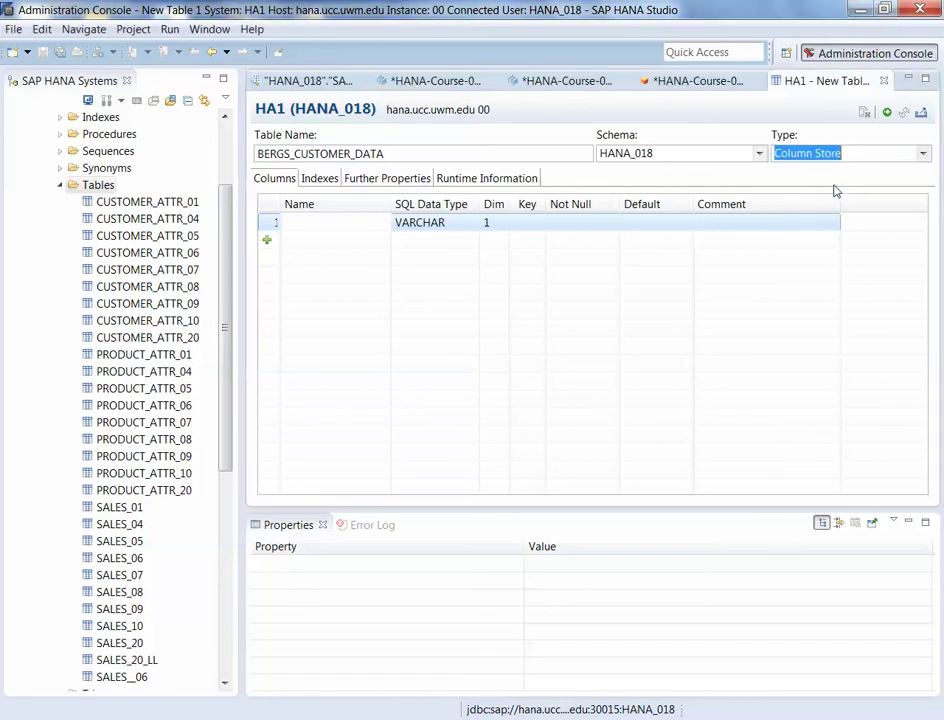
# - Define the first column as CUST_ID with the INTEGER data type and mark it as a key
pyautogui.click(320, 221)
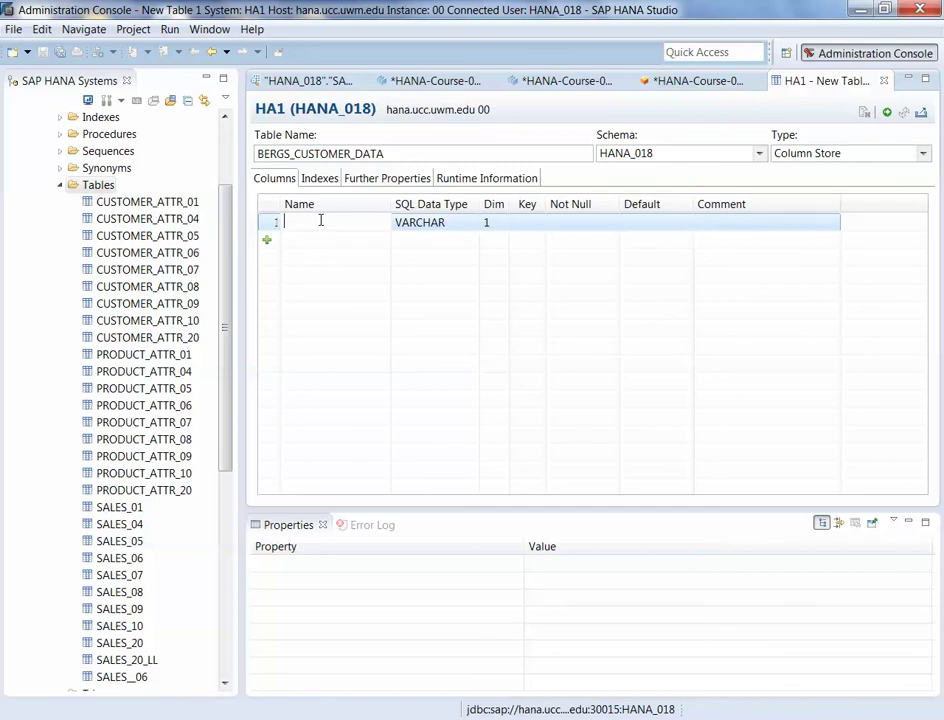
pyautogui.write('CUST_ID')
pyautogui.click(450, 224)
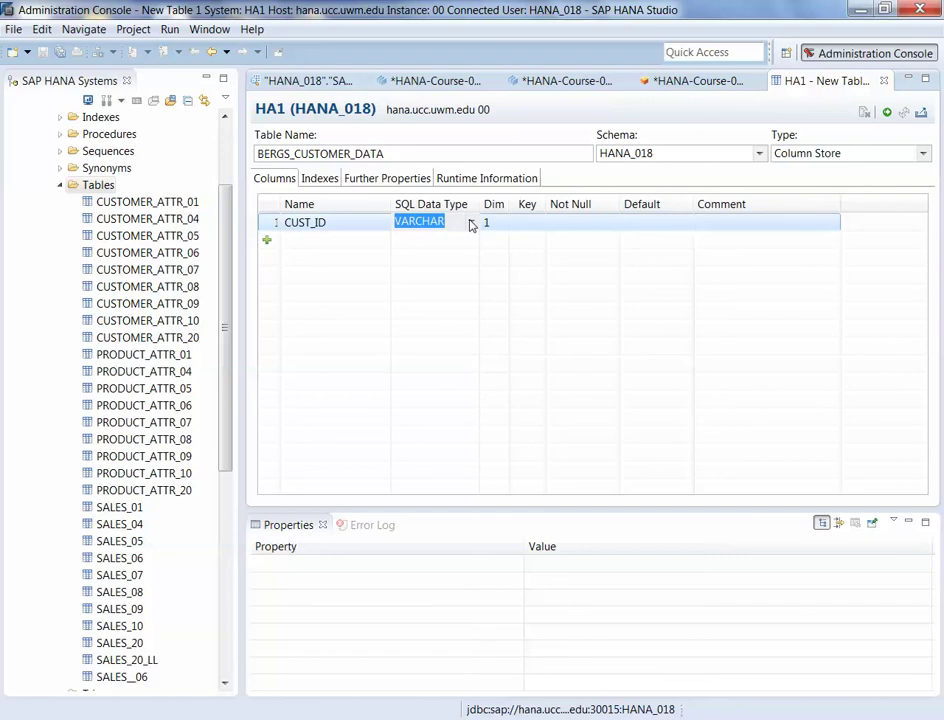
pyautogui.click(469, 223)
pyautogui.click(437, 254)
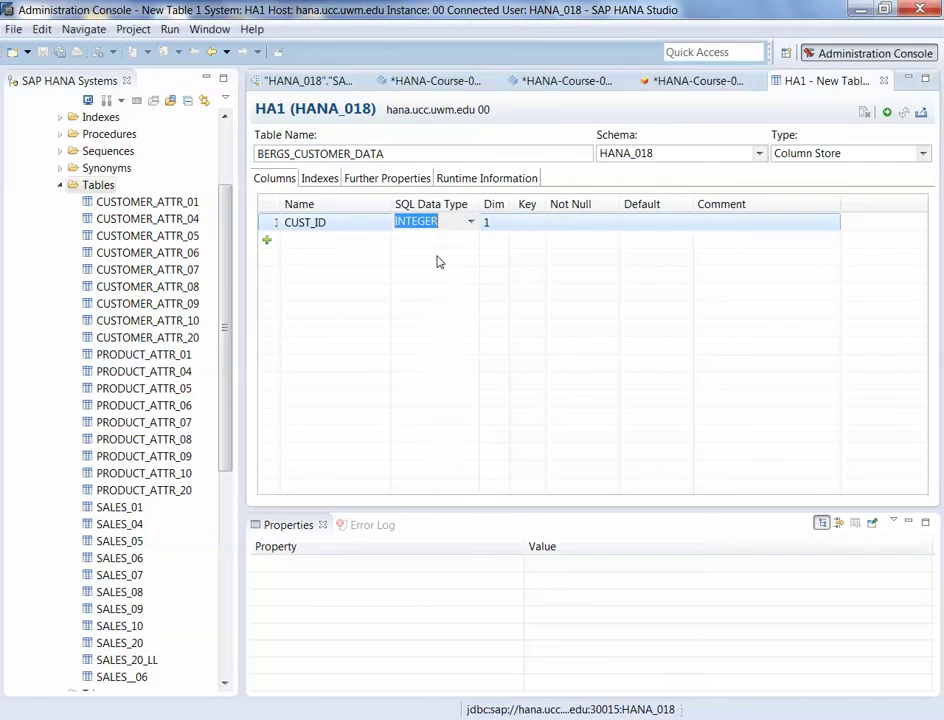
pyautogui.click(496, 229)
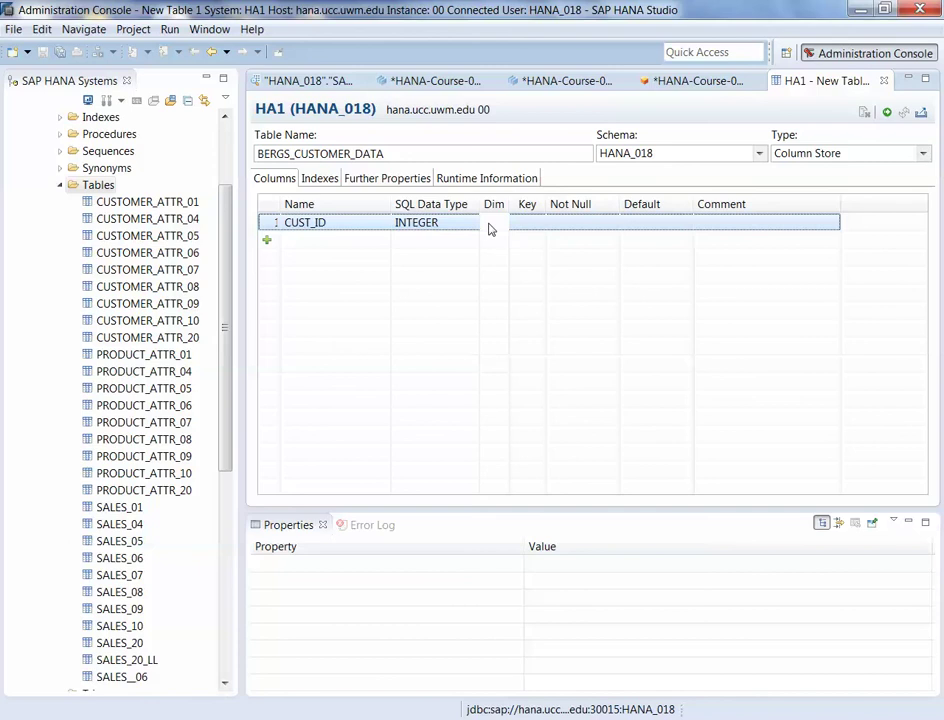
pyautogui.click(527, 230)
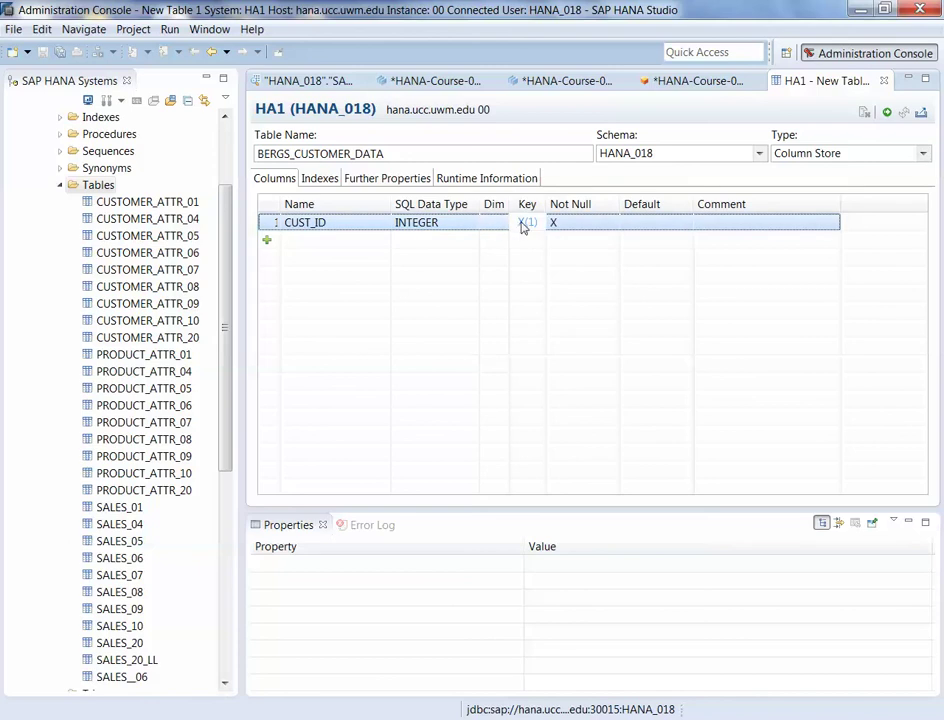
# - Add a second column named CUST_NM with the VARCHAR data type
pyautogui.click(267, 241)
pyautogui.write('CUS')
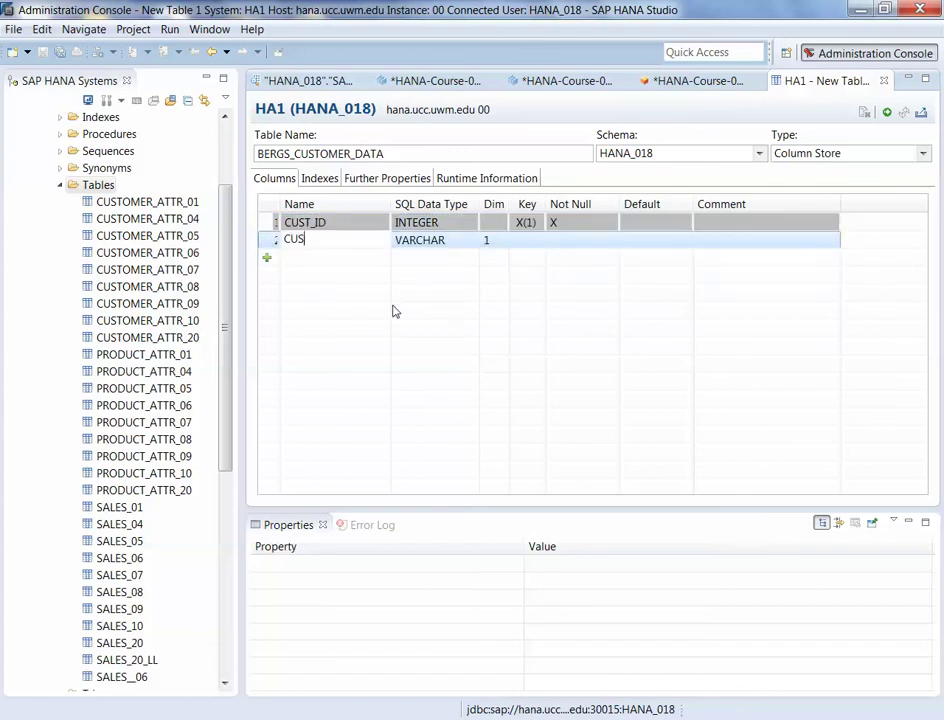
pyautogui.write('T_NME')
pyautogui.press('BackSpace')
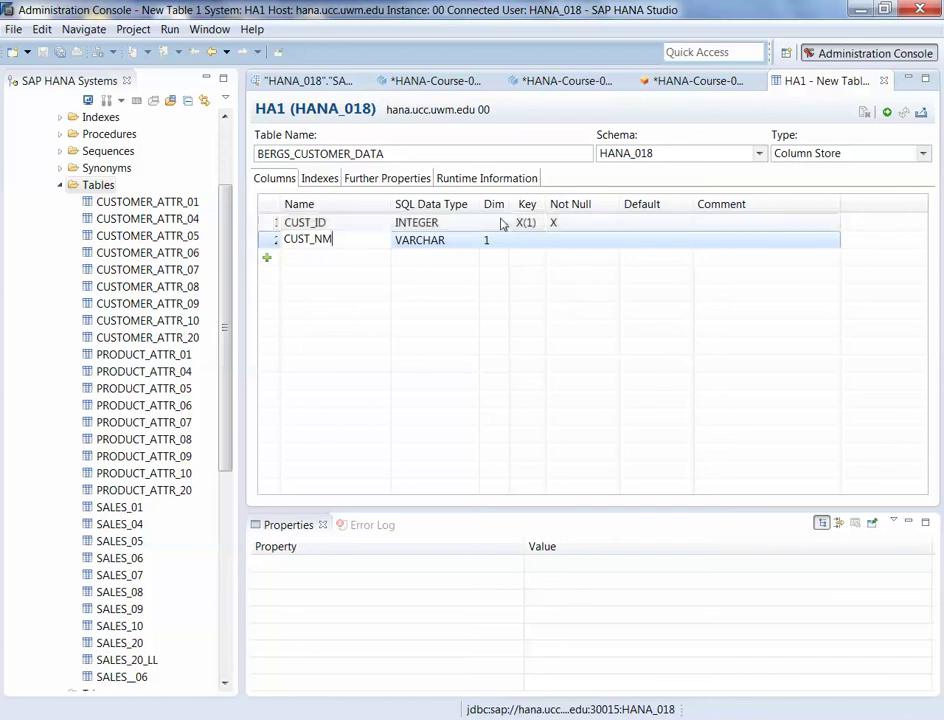
pyautogui.click(457, 241)
pyautogui.click(470, 240)
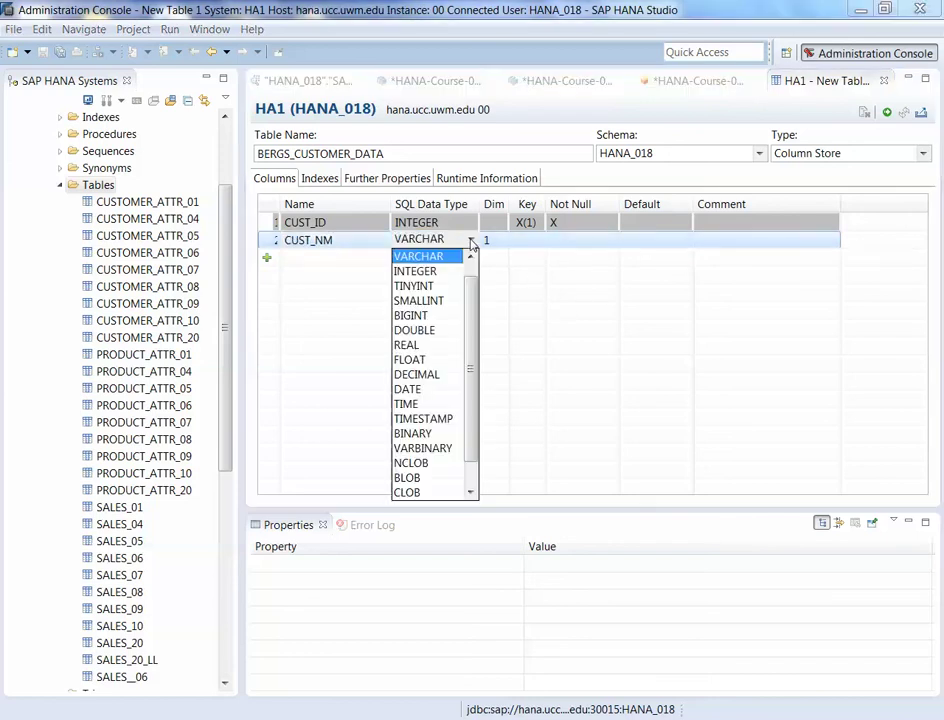
pyautogui.click(436, 258)
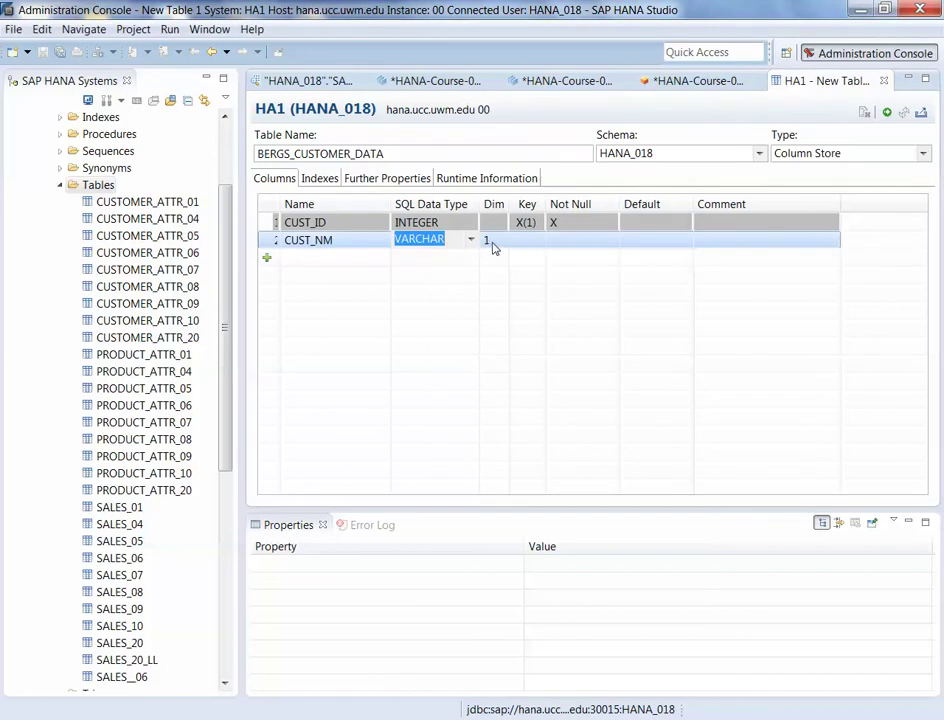
# - Set the CUST_NM column's dimension to 22 and create the BERGS_CUSTOMER_DATA table
pyautogui.click(489, 240)
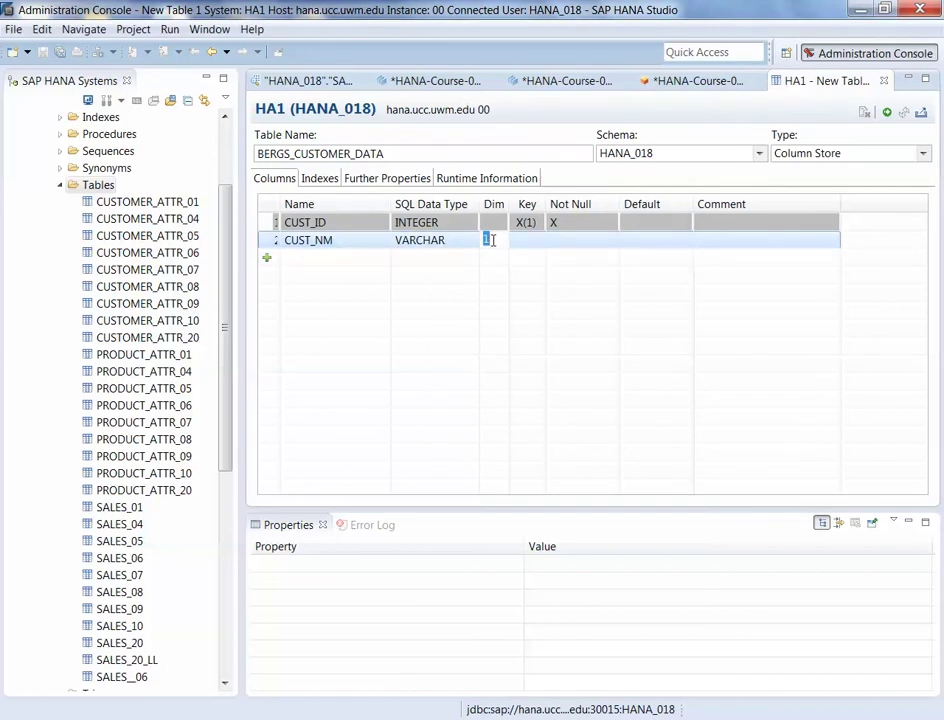
pyautogui.write('22')
pyautogui.click(481, 278)
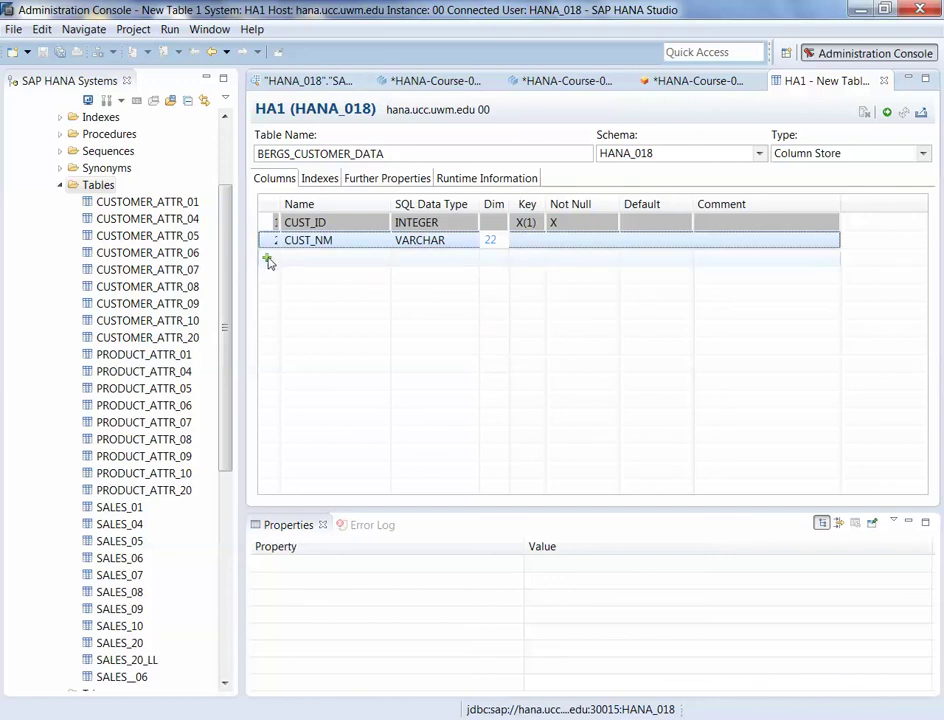
pyautogui.moveTo(280, 205); pyautogui.dragTo(308, 205)
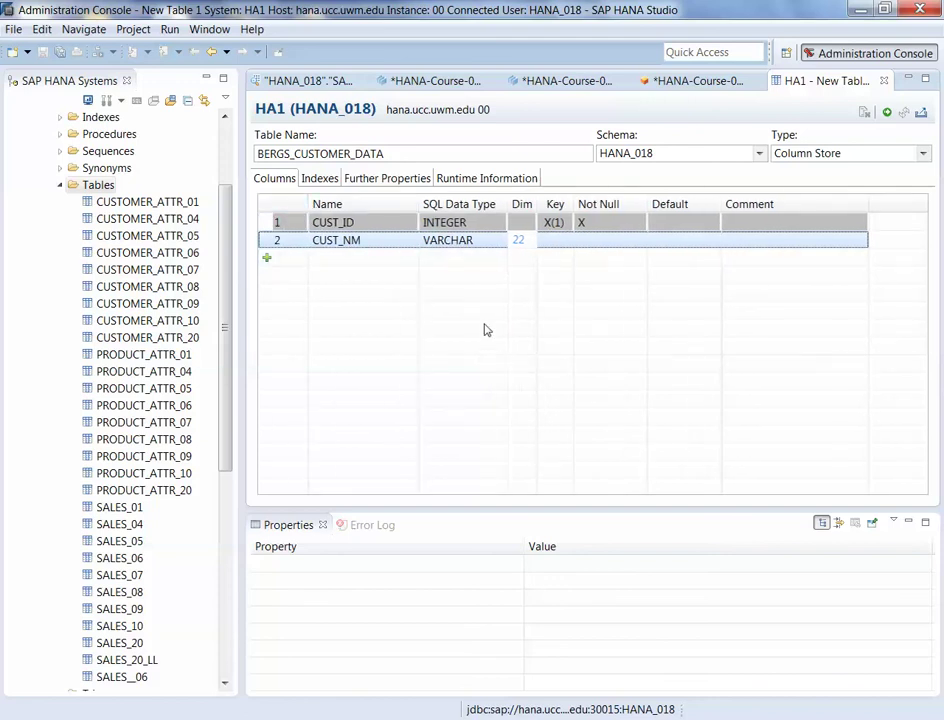
pyautogui.click(888, 113)
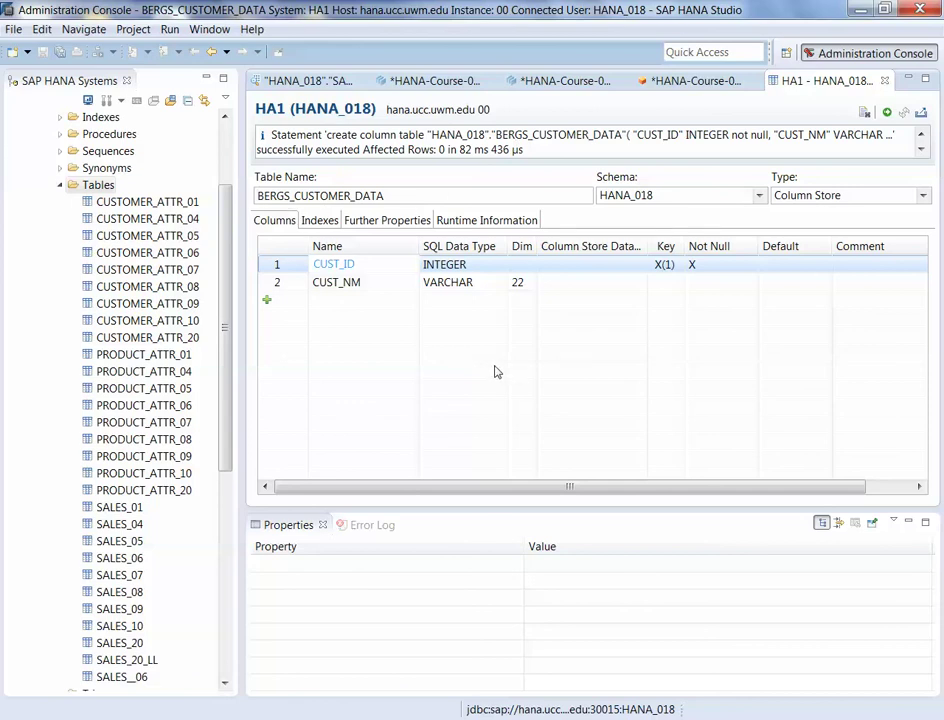
# - Start a new virtual table in the Tables folder and check the remote objects available for it, closing the selection without choosing one
pyautogui.click(94, 186)
pyautogui.rightClick(93, 189)
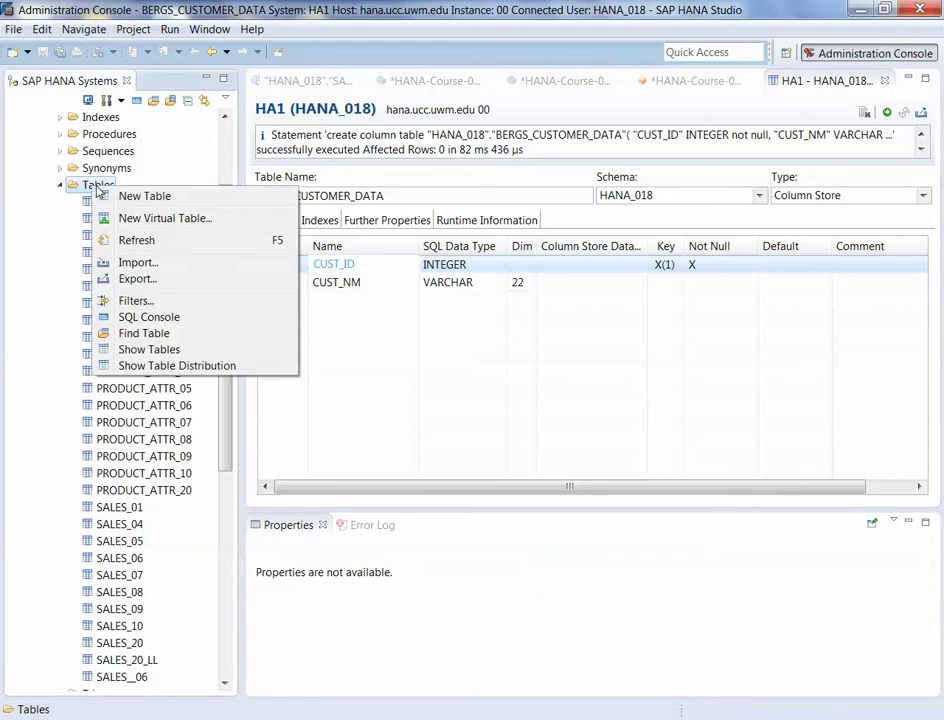
pyautogui.click(140, 218)
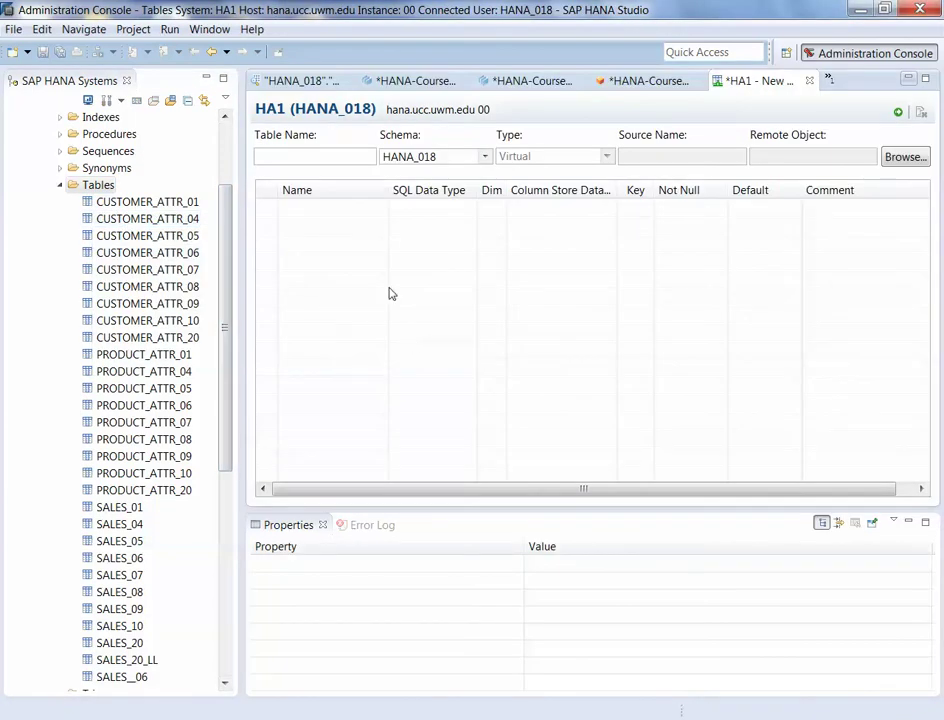
pyautogui.click(314, 157)
pyautogui.click(905, 157)
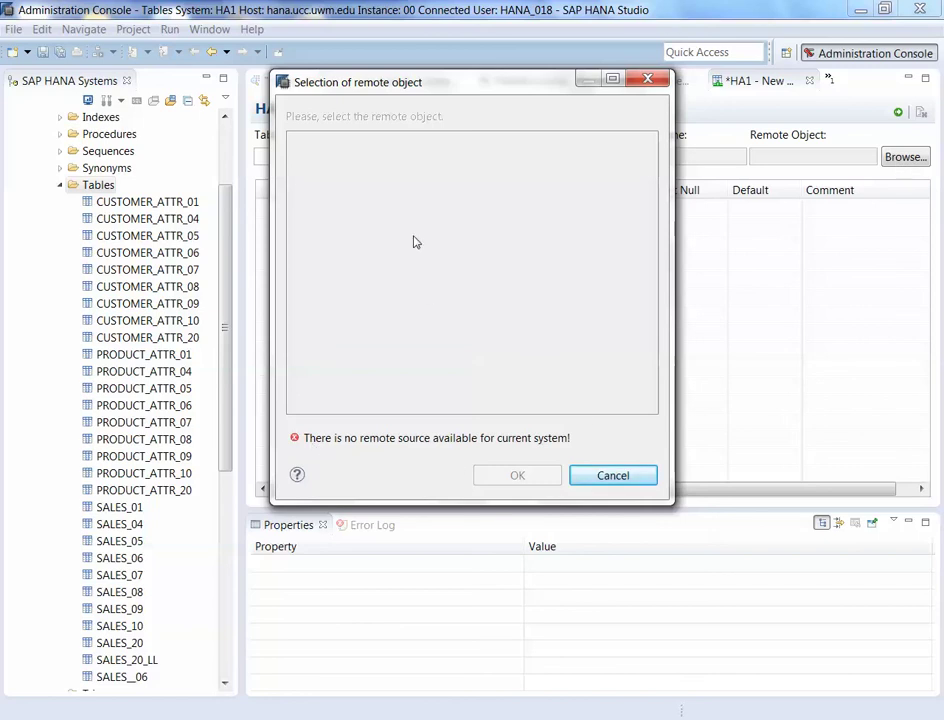
pyautogui.click(612, 477)
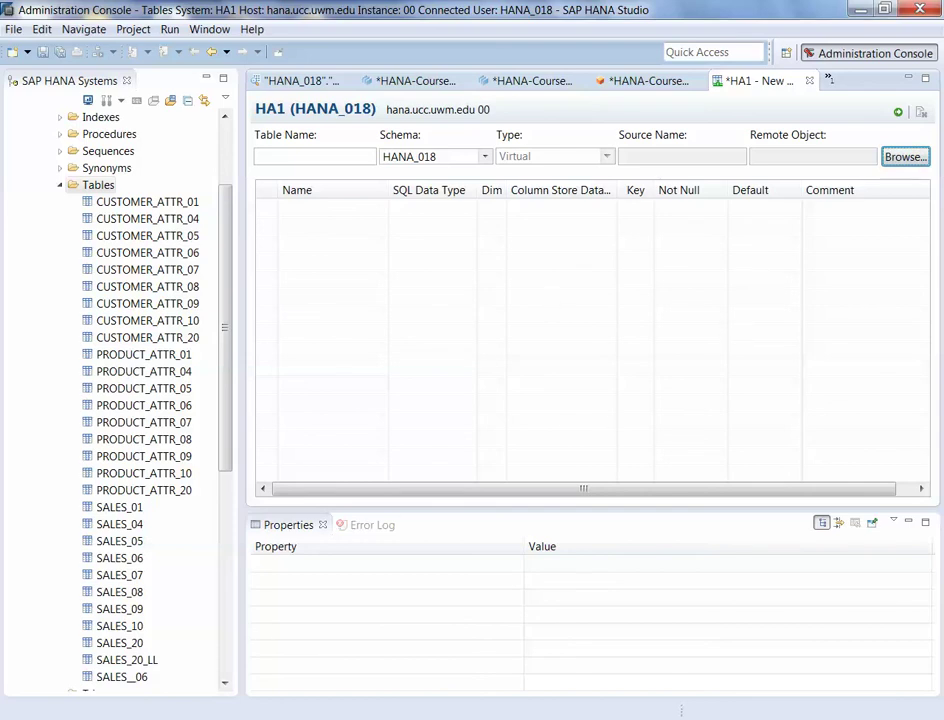
# - Switch to the web browser and review the HANA 2014 pre-conference workshop page on implementing SAP HANA
pyautogui.hotkey('alt', 'Tab')
pyautogui.click(616, 40)
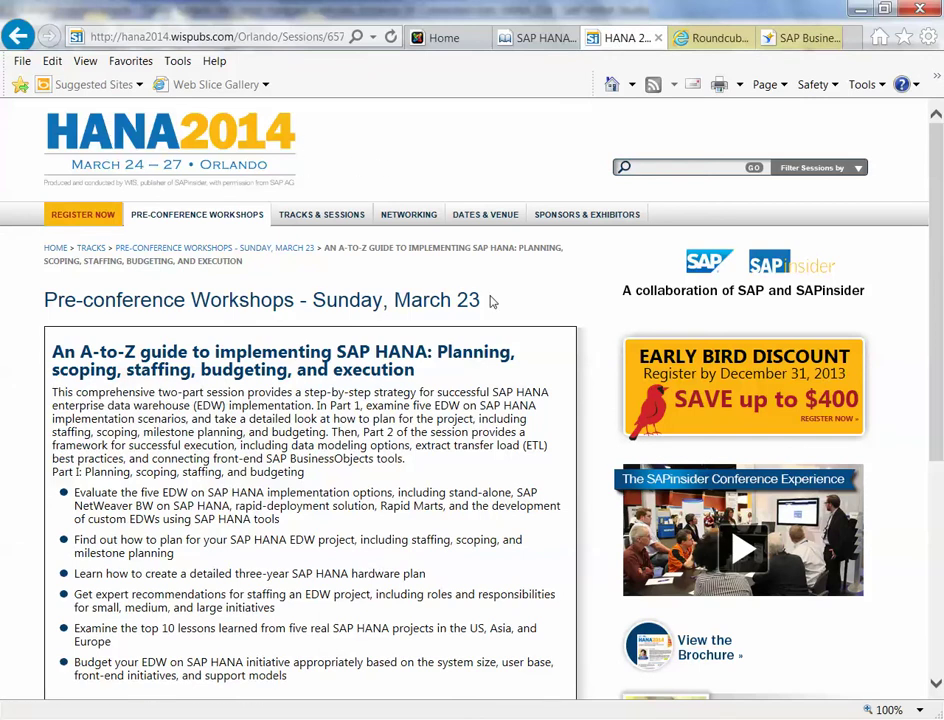
pyautogui.scroll(-3, 490, 302)
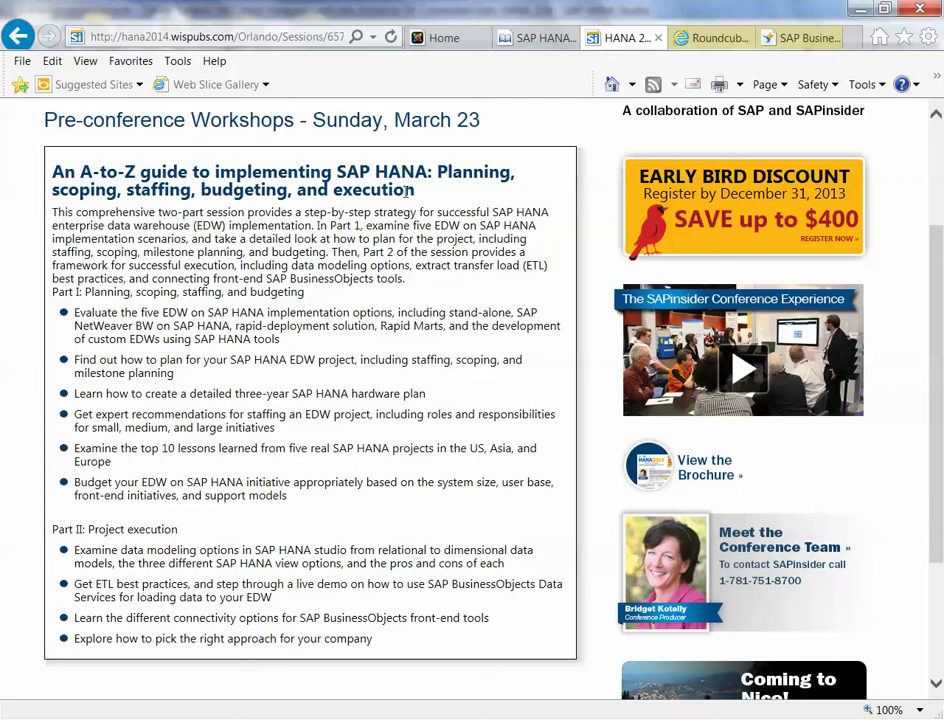
pyautogui.scroll(3, 407, 192)
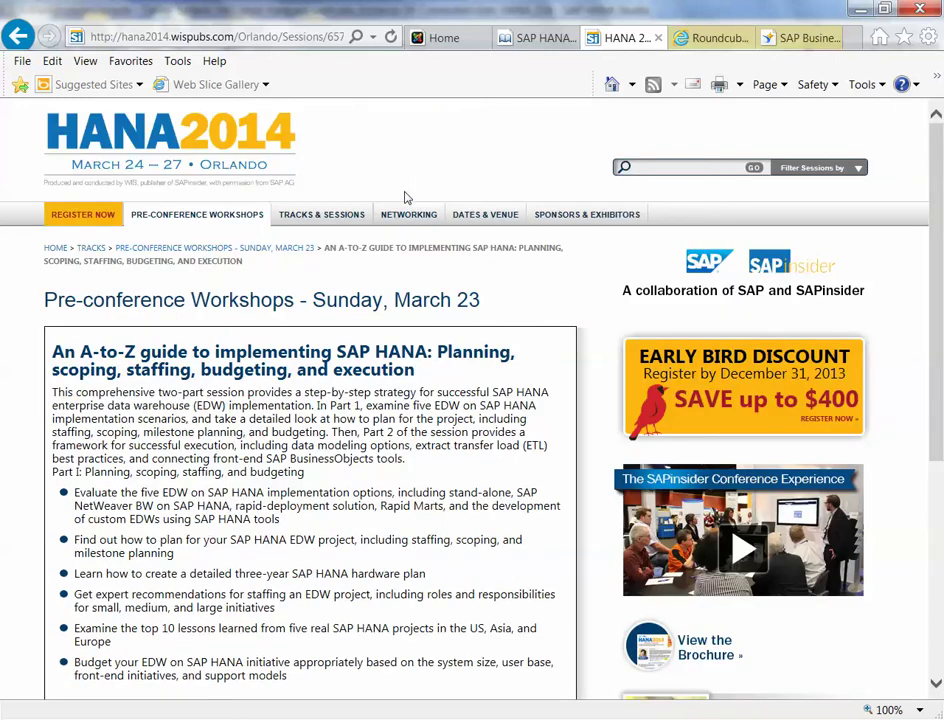